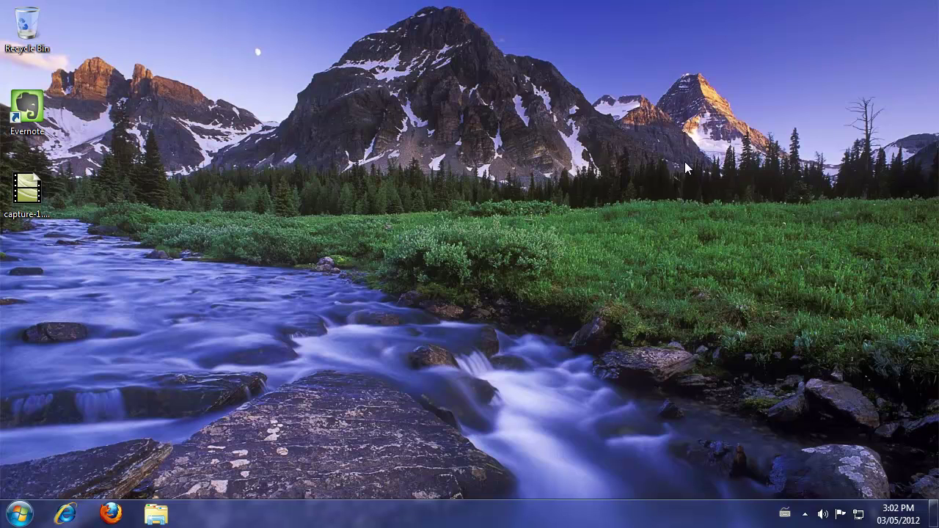
# - Launch TrueCrypt and start a new standard encrypted file container in the Volume Creation Wizard
pyautogui.click(19, 514)
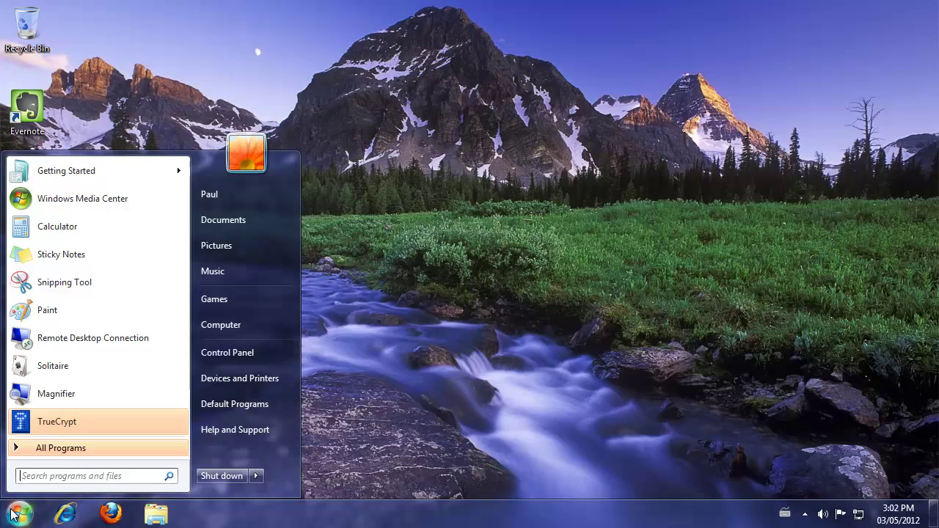
pyautogui.click(65, 421)
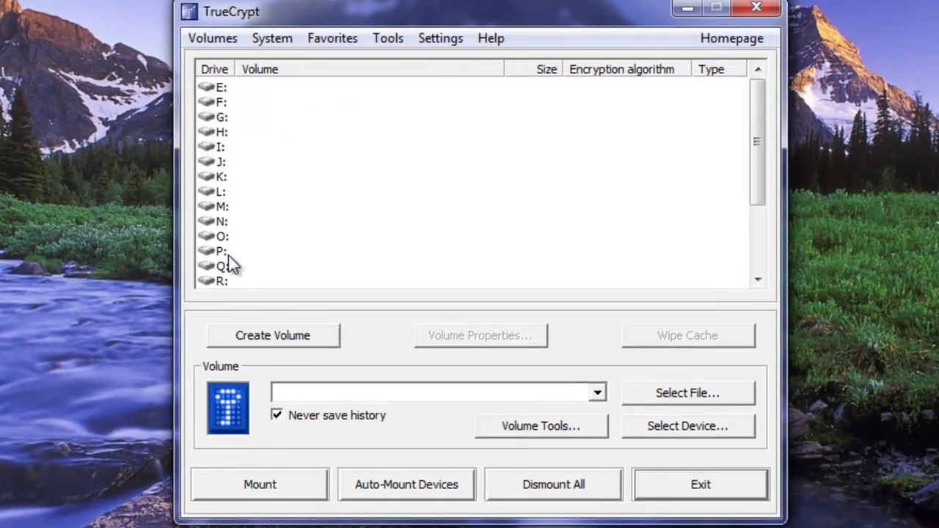
pyautogui.click(254, 335)
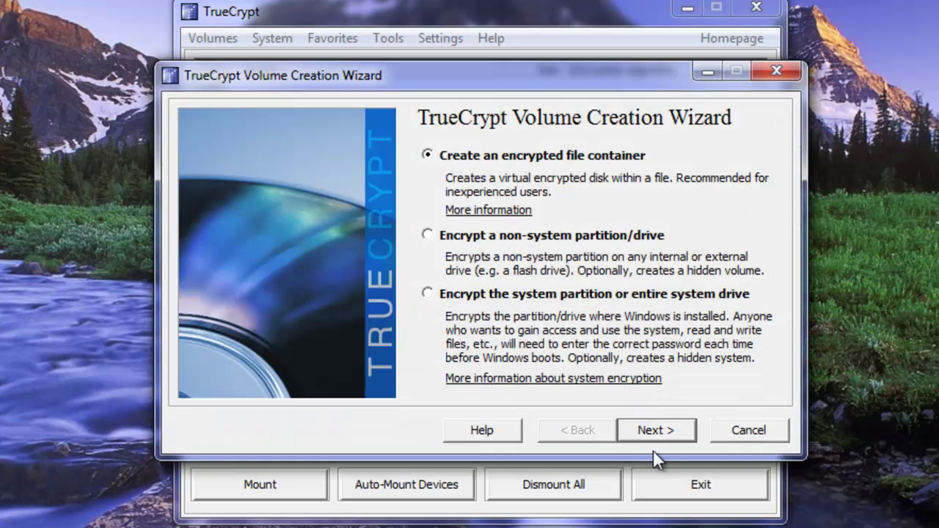
pyautogui.click(653, 430)
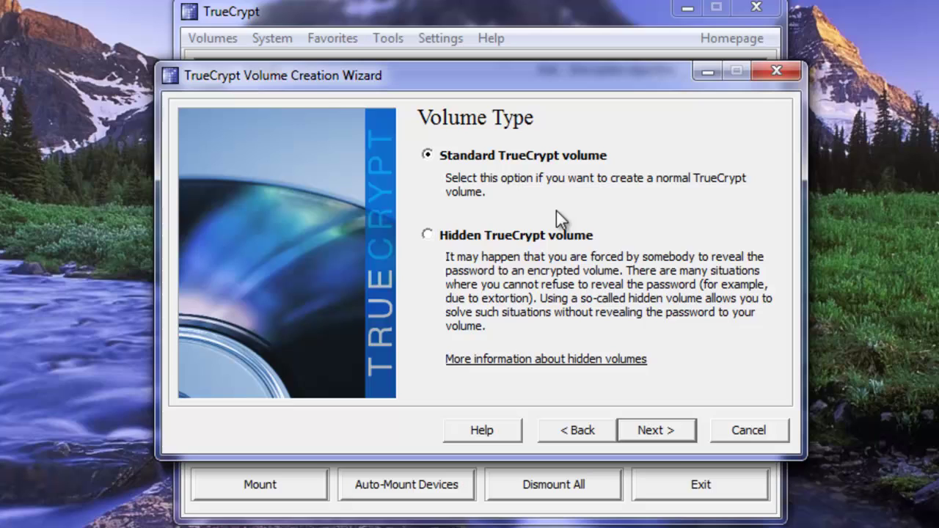
pyautogui.click(652, 434)
# - Create a new folder named TC in Documents while choosing the container location
pyautogui.click(719, 163)
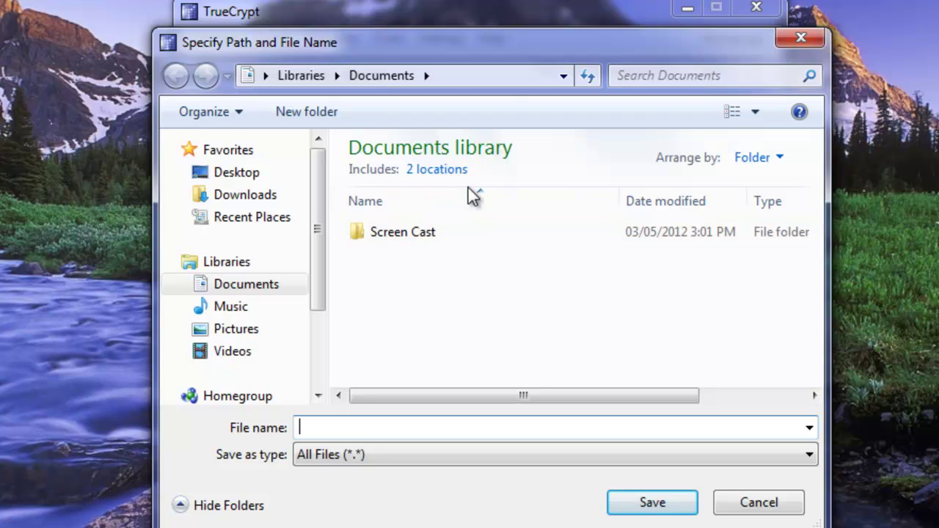
pyautogui.click(321, 119)
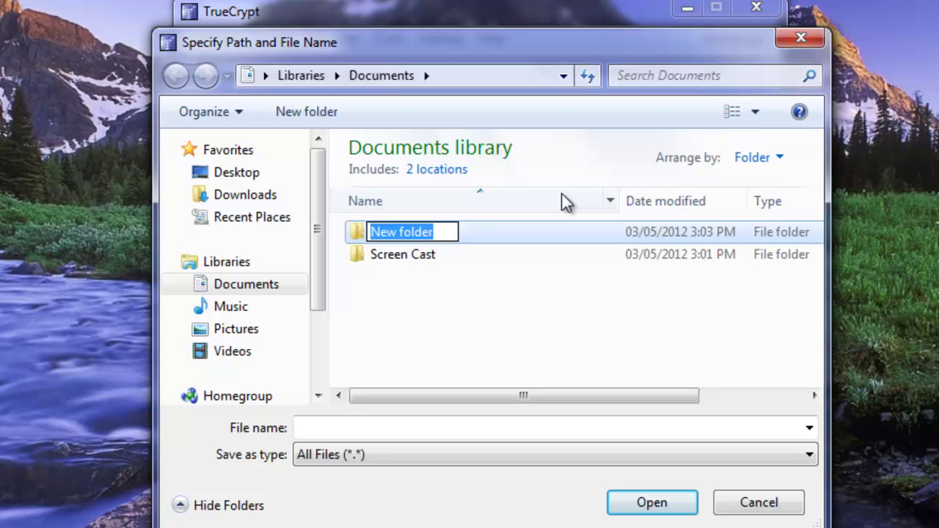
pyautogui.write('TC')
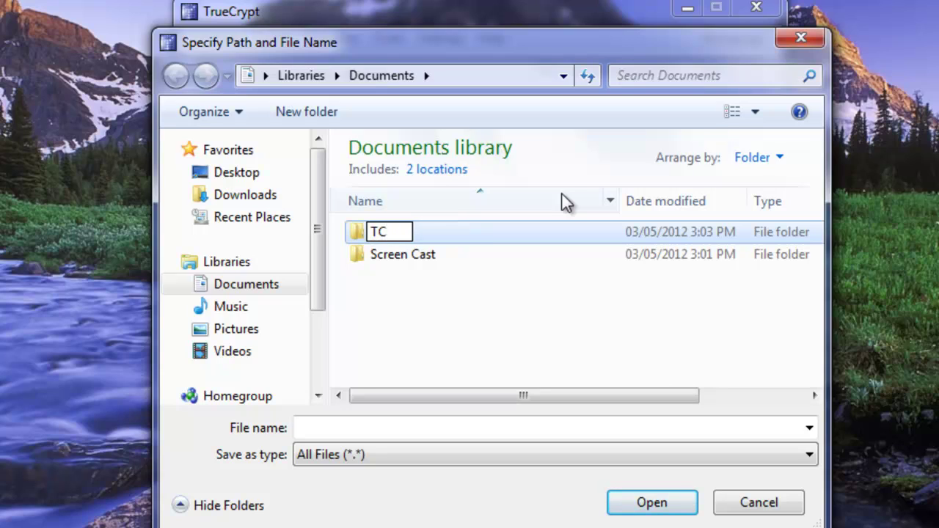
pyautogui.press('Return')
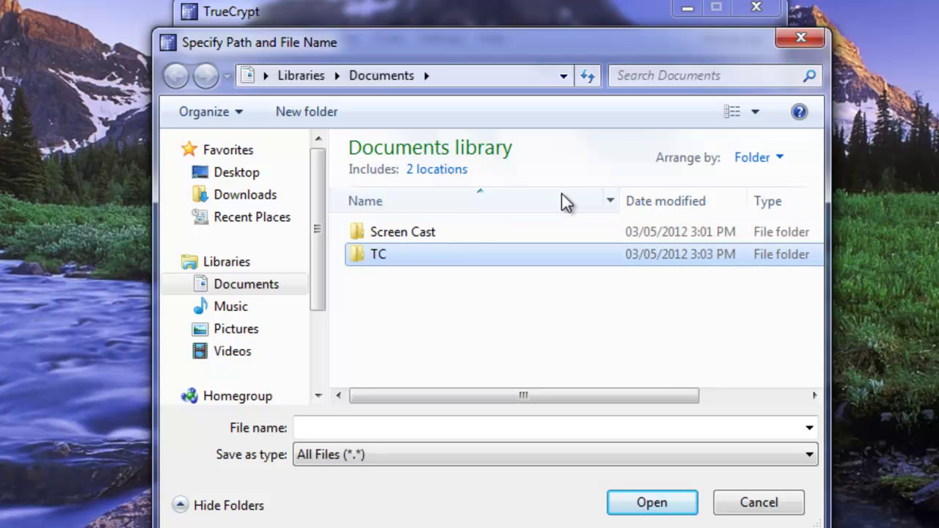
# - Save the container as Evernote.tc inside the TC folder
pyautogui.doubleClick(386, 256)
pyautogui.click(375, 425)
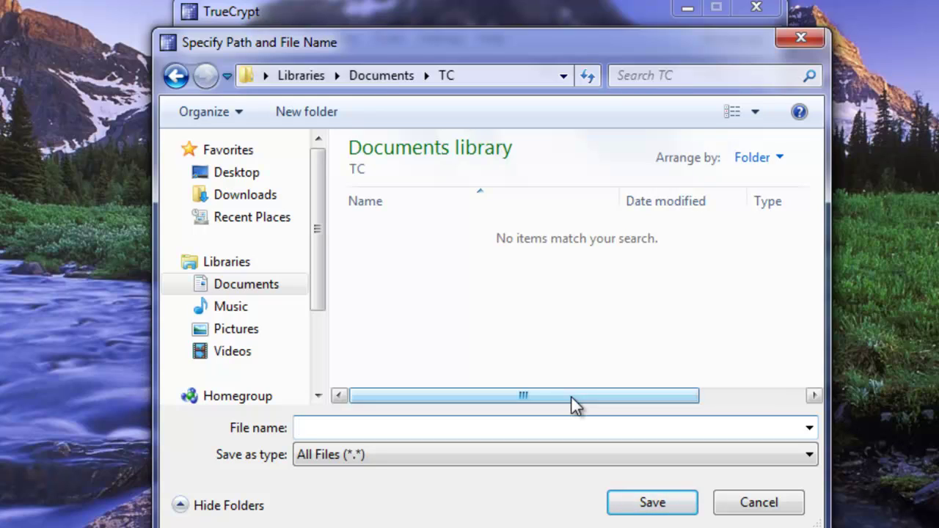
pyautogui.write('Evernote.tc')
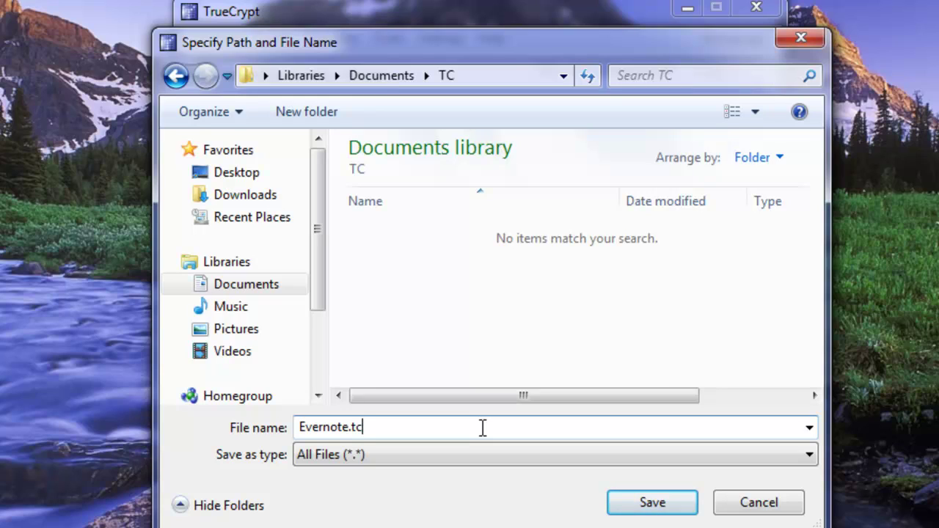
pyautogui.click(682, 505)
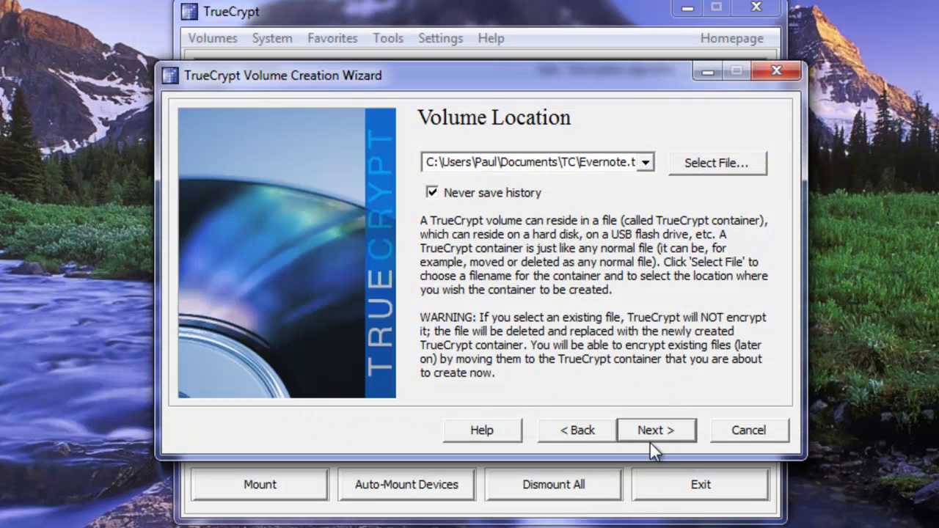
# - Keep AES with RIPEMD-160 encryption and set the container size to 5 GB
pyautogui.click(658, 433)
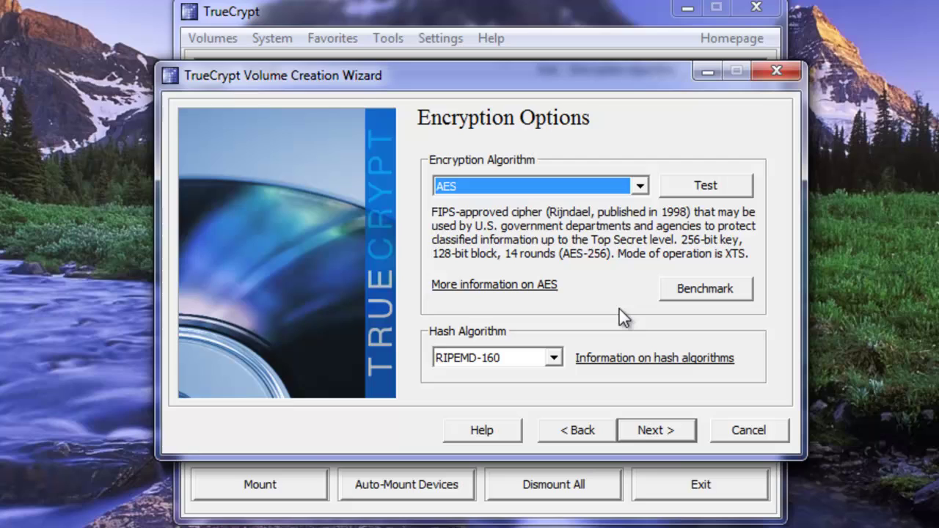
pyautogui.click(657, 430)
pyautogui.click(680, 188)
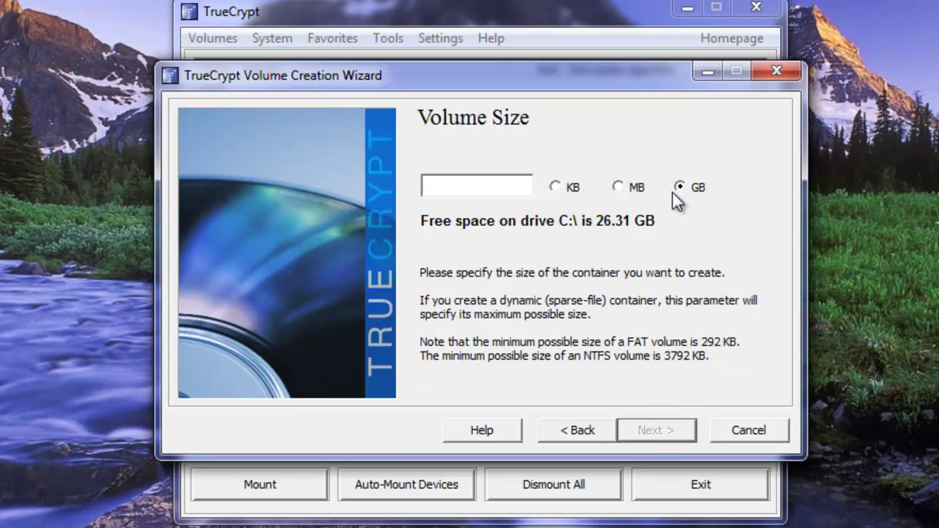
pyautogui.click(515, 187)
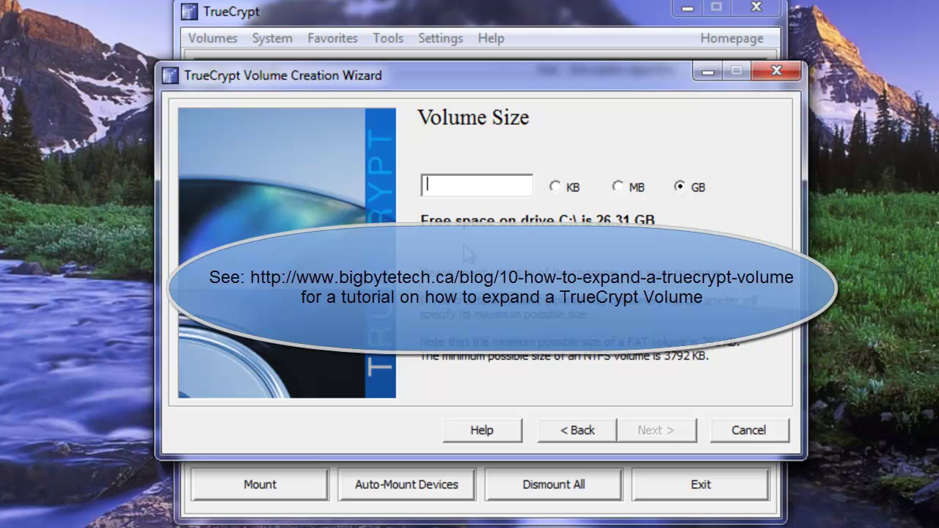
pyautogui.write('5')
pyautogui.click(674, 431)
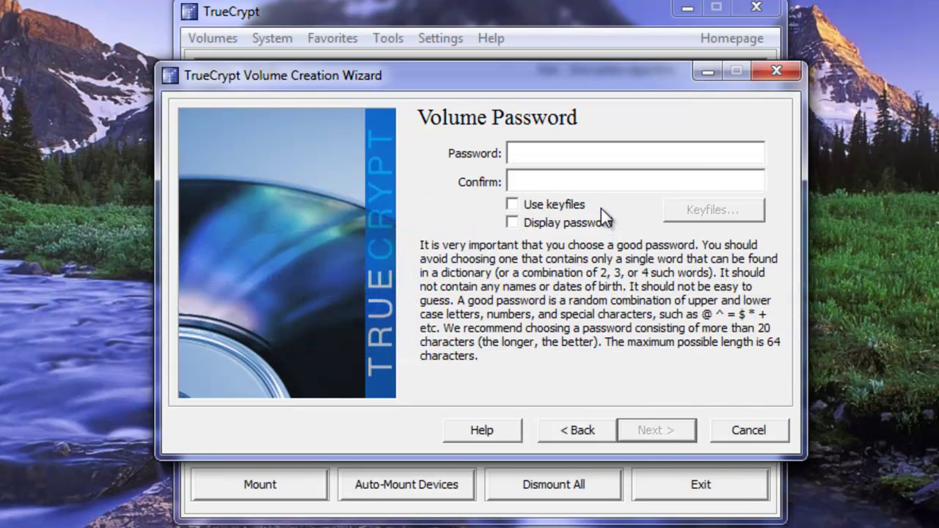
# - Enter and confirm the volume password, accepting the short-password warning
pyautogui.write('*******')
pyautogui.click(600, 181)
pyautogui.write('*******')
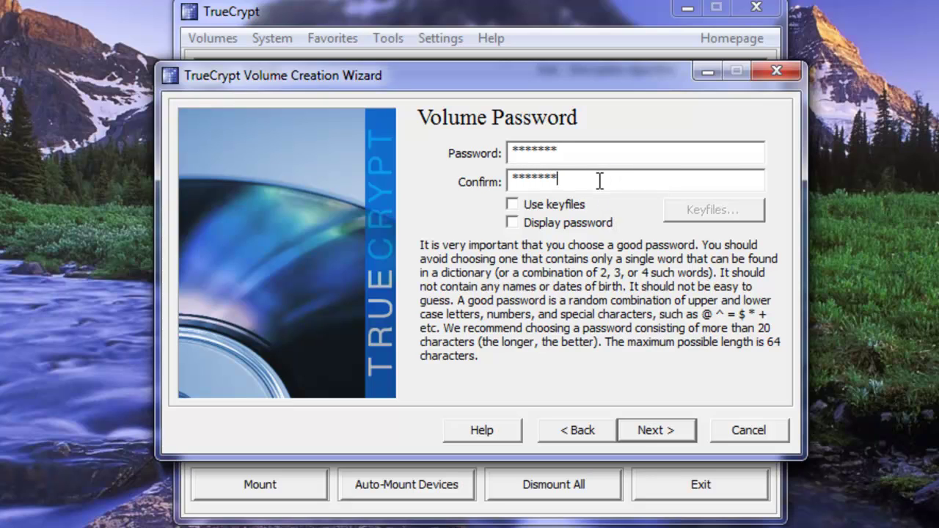
pyautogui.click(669, 434)
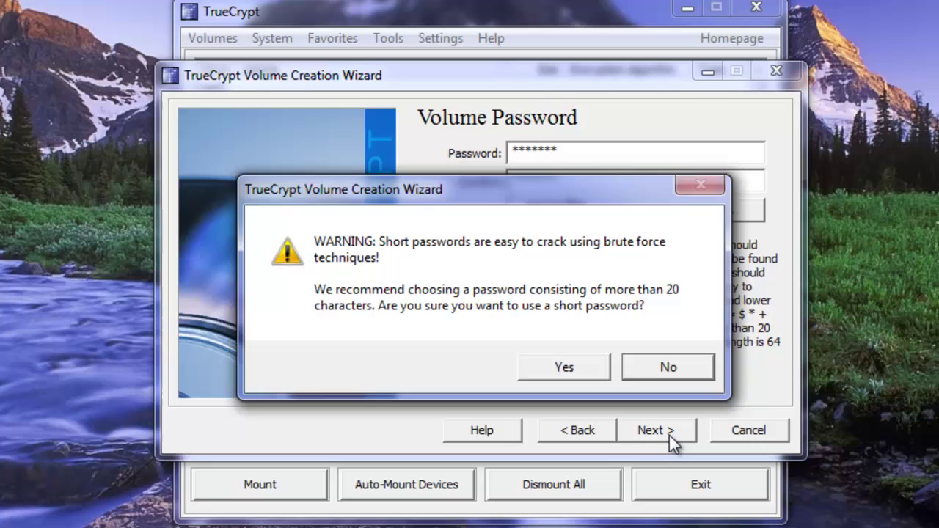
pyautogui.click(577, 368)
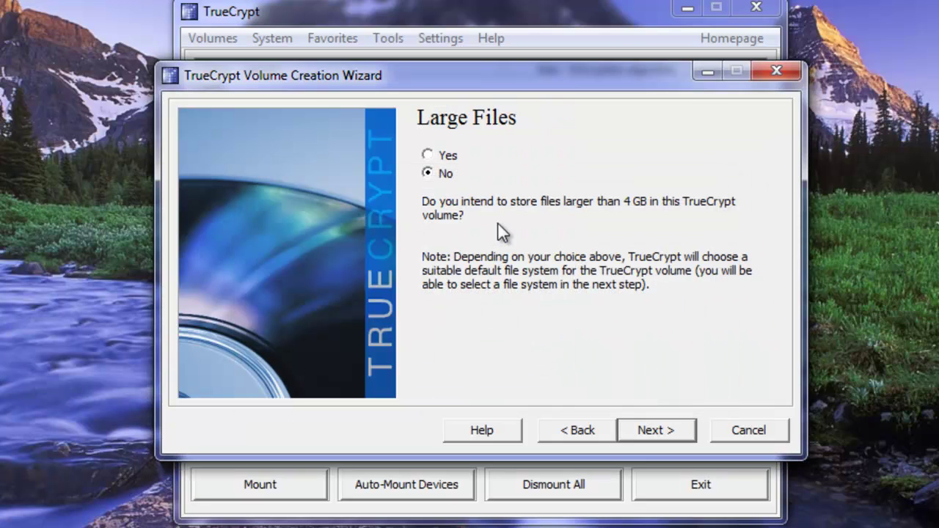
# - Keep files under 4 GB, choose the NTFS filesystem, and format the container
pyautogui.click(674, 433)
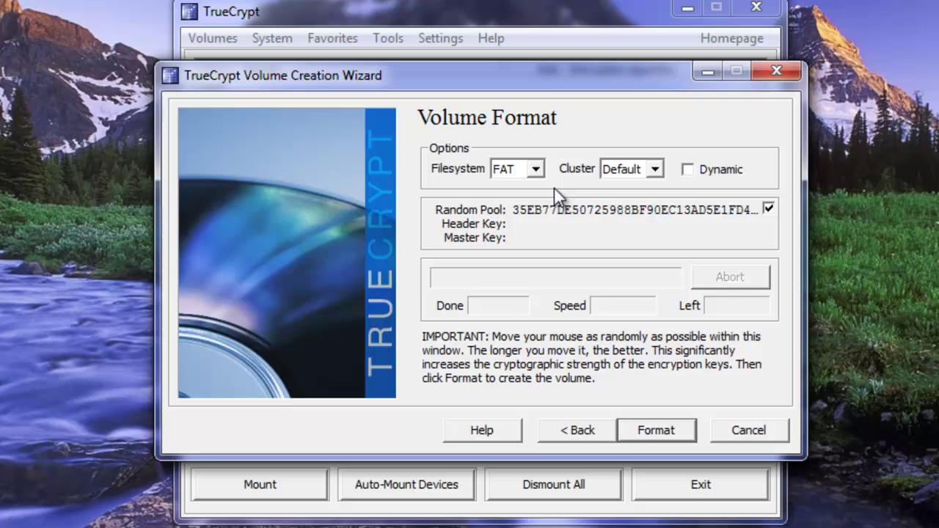
pyautogui.click(539, 165)
pyautogui.click(523, 185)
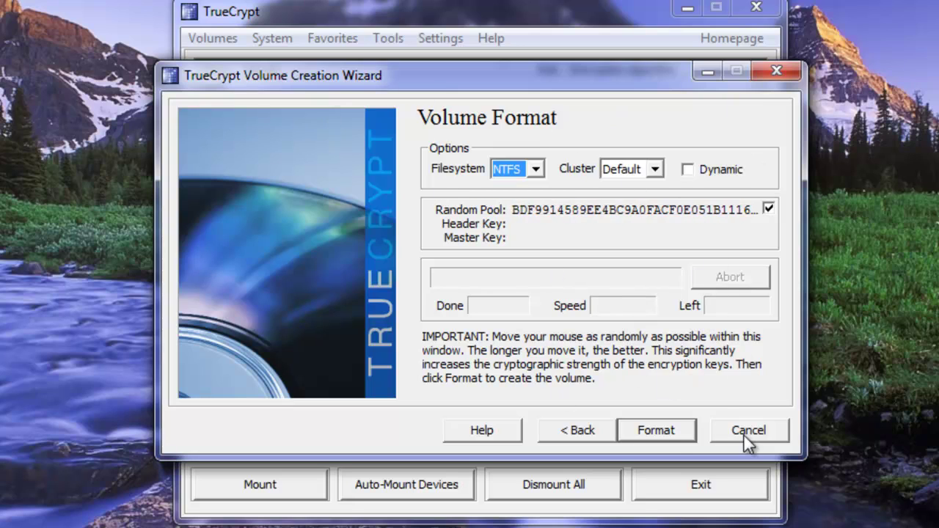
pyautogui.click(667, 430)
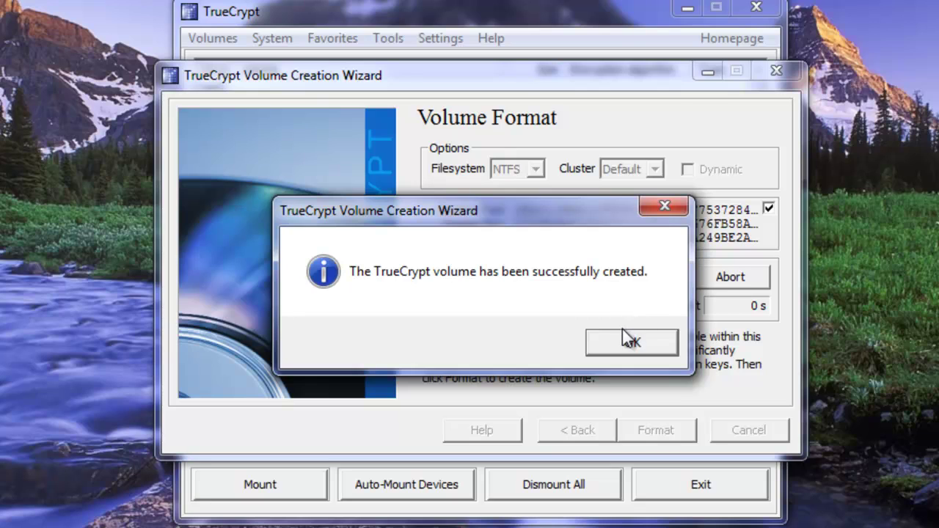
# - Dismiss the success message and close the Volume Creation Wizard
pyautogui.click(623, 342)
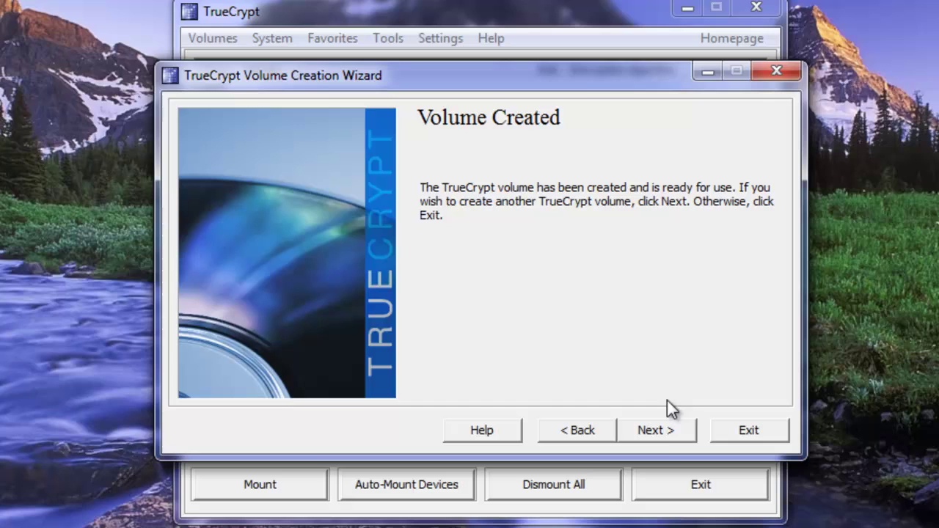
pyautogui.click(653, 433)
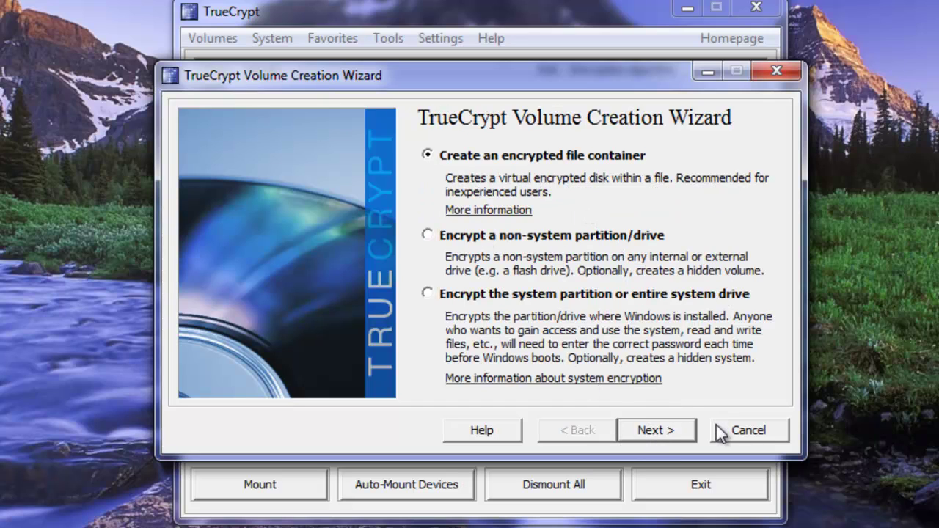
pyautogui.click(750, 433)
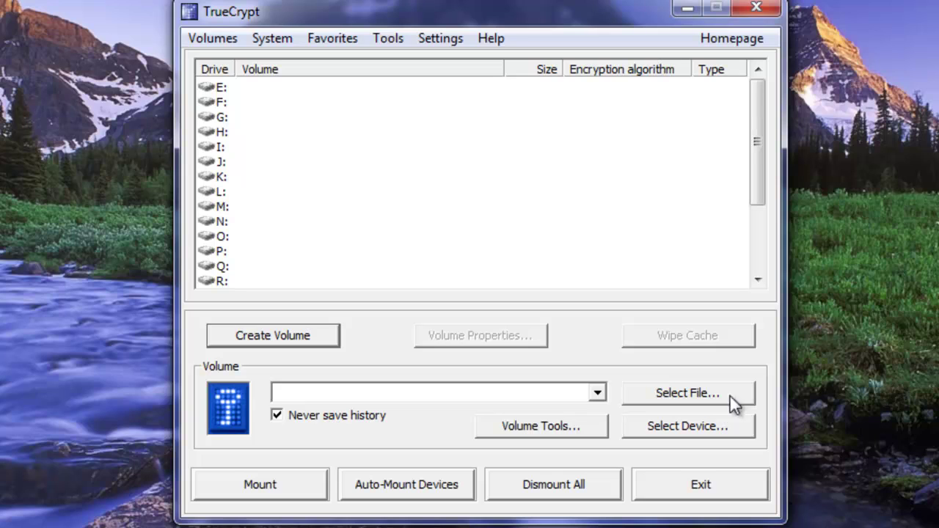
# - Reposition the TrueCrypt window and select drive R: in the drive list
pyautogui.moveTo(566, 22); pyautogui.dragTo(605, 32)
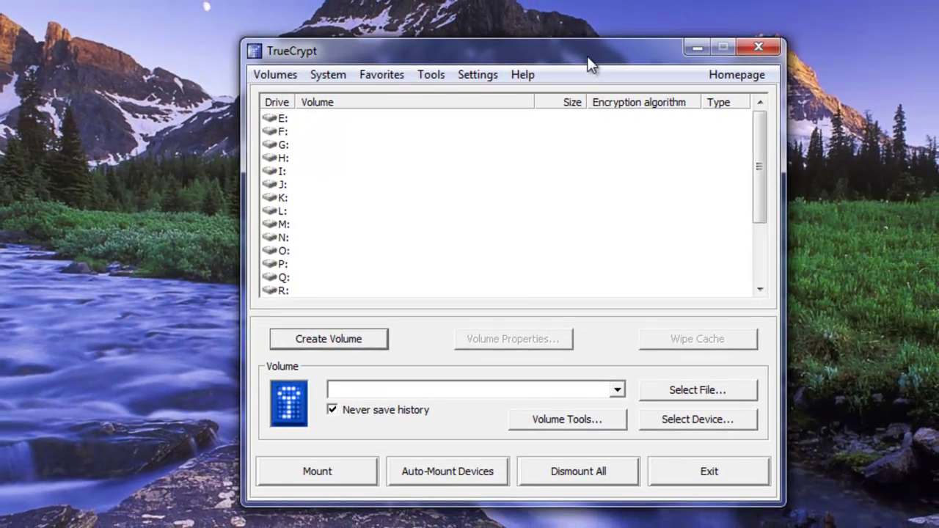
pyautogui.moveTo(589, 61); pyautogui.dragTo(569, 56)
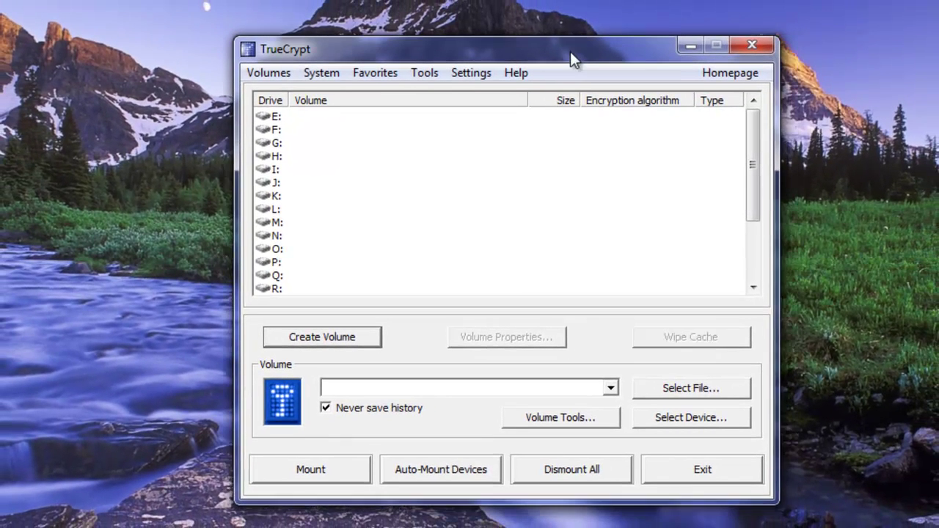
pyautogui.click(269, 222)
pyautogui.scroll(-2, 269, 228)
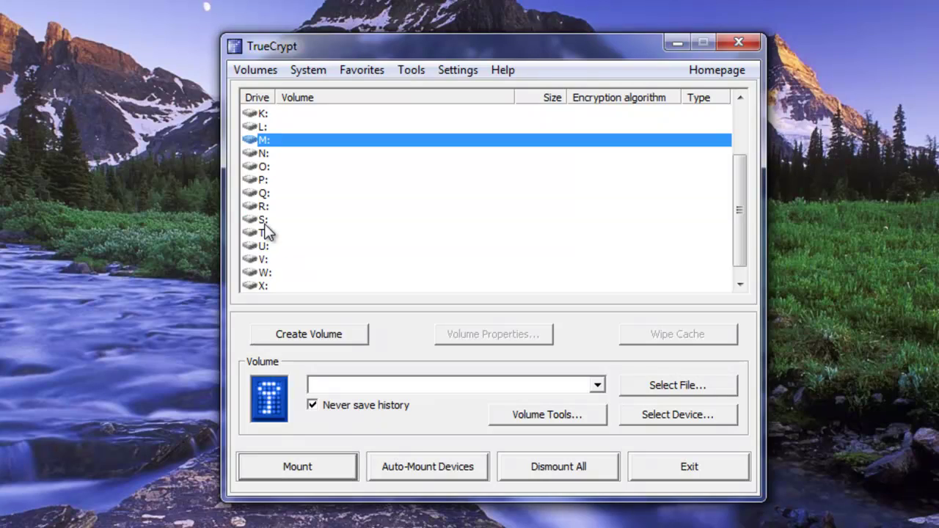
pyautogui.click(263, 207)
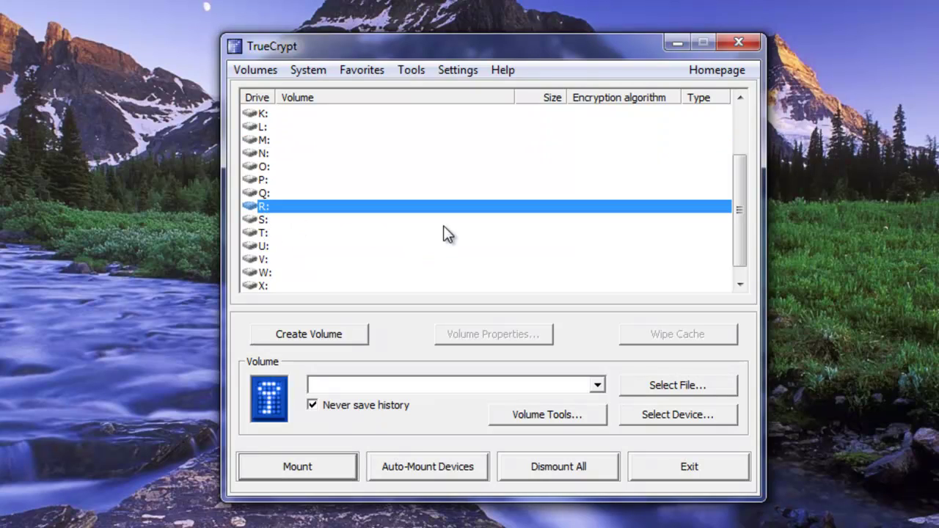
# - Select the Evernote.tc container in the TC folder as the volume to mount
pyautogui.click(693, 383)
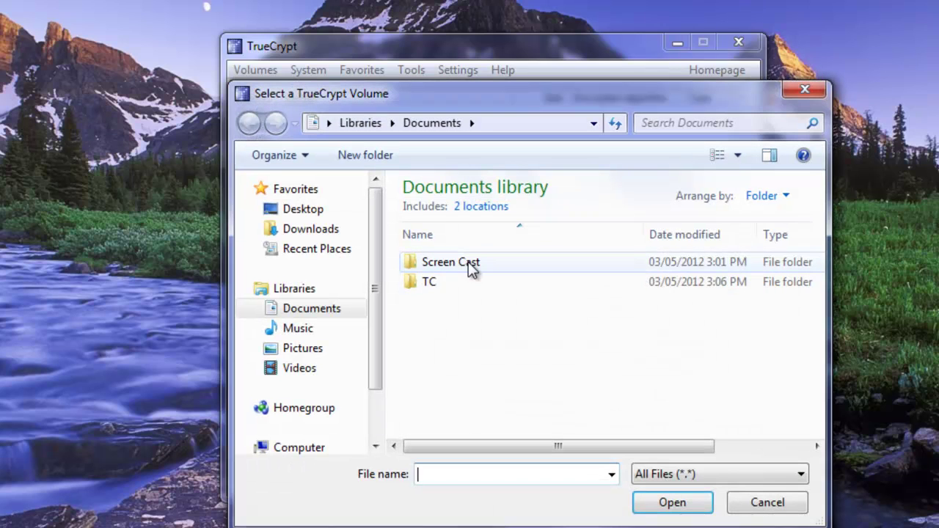
pyautogui.doubleClick(443, 281)
pyautogui.click(443, 267)
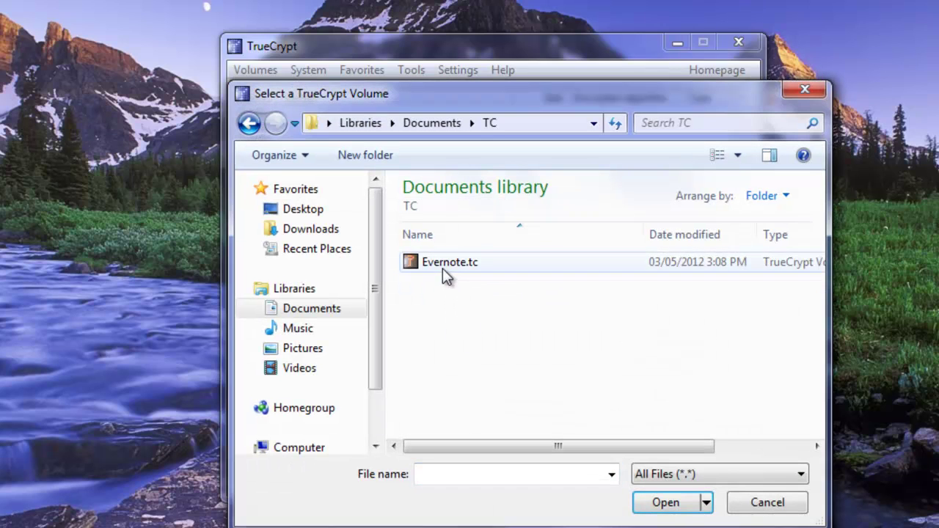
pyautogui.click(667, 503)
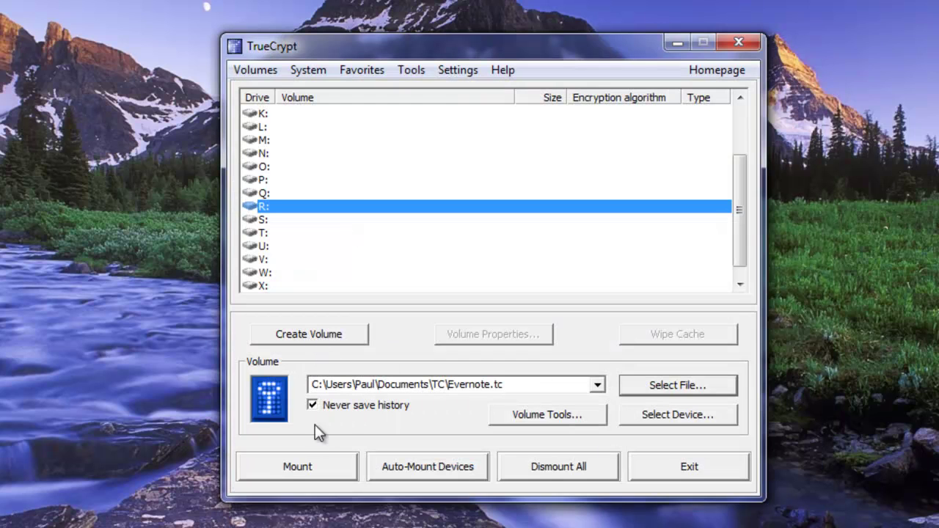
# - Mount Evernote.tc on drive R: by entering the volume password
pyautogui.click(302, 470)
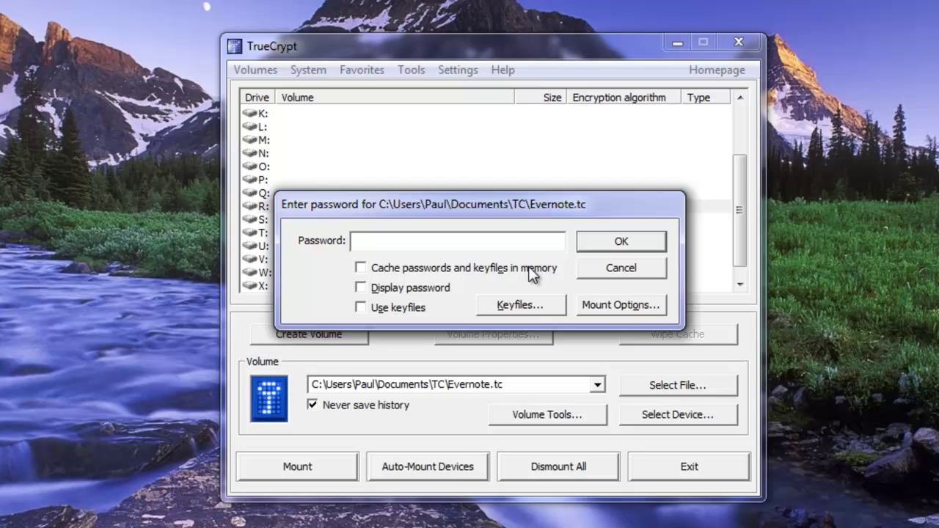
pyautogui.write('*********')
pyautogui.press('Return')
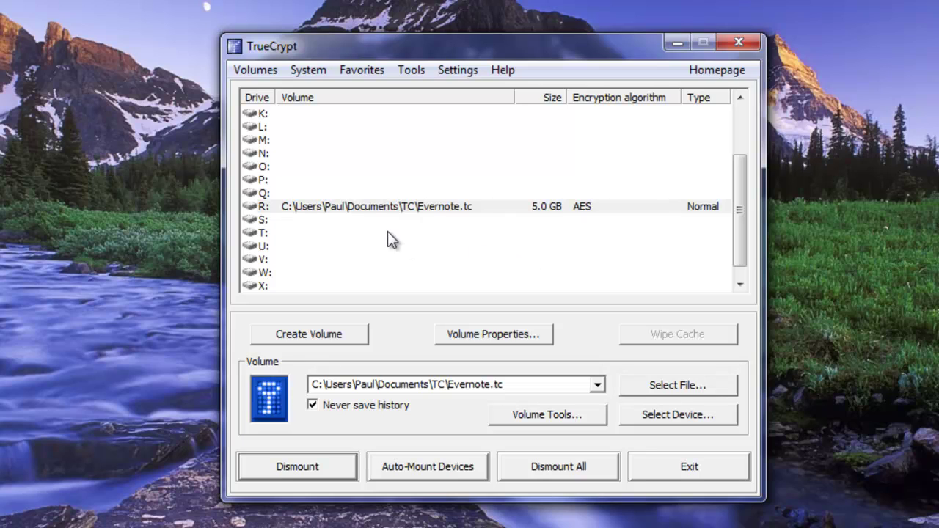
pyautogui.click(385, 207)
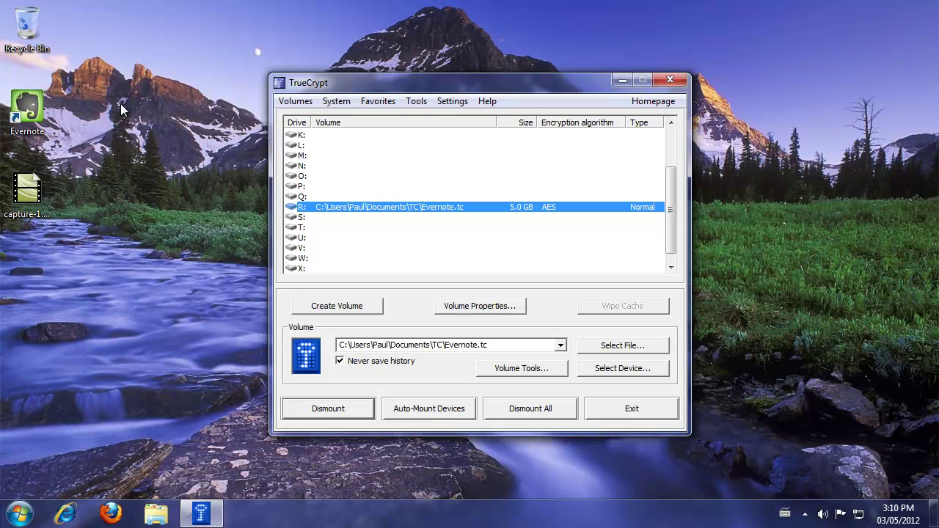
# - Launch Evernote and check the current local files path in Tools > Options
pyautogui.click(40, 110)
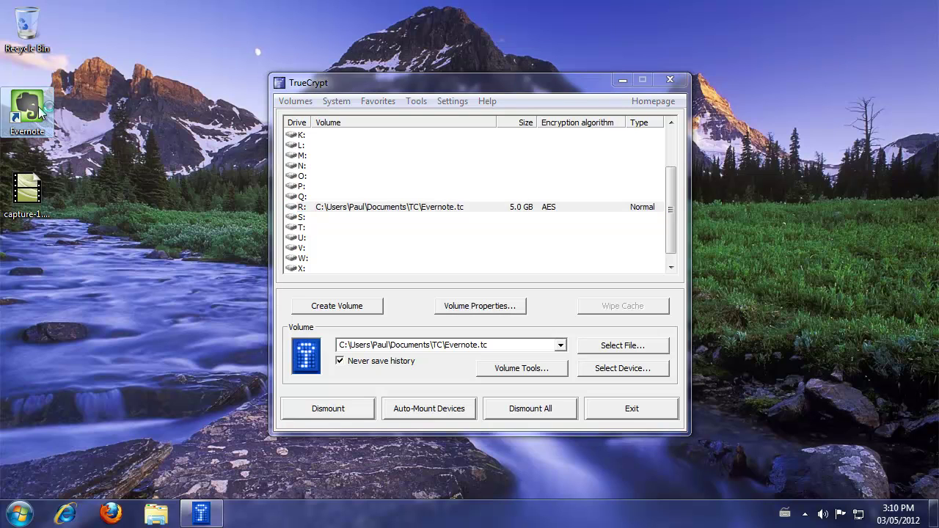
pyautogui.doubleClick(39, 110)
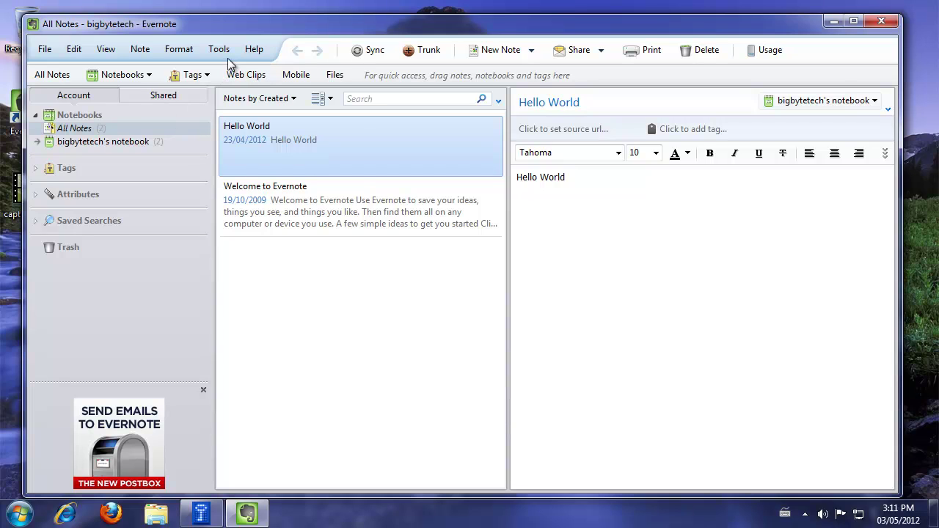
pyautogui.click(220, 50)
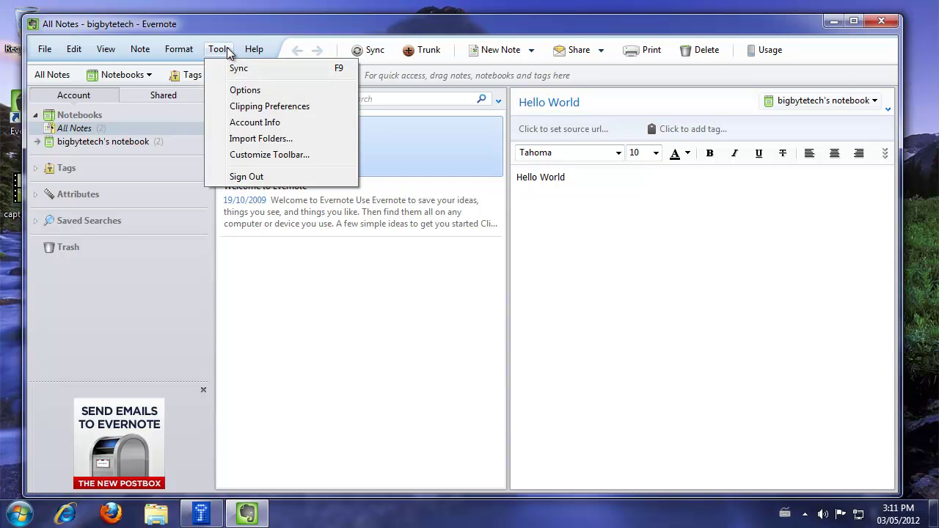
pyautogui.click(236, 91)
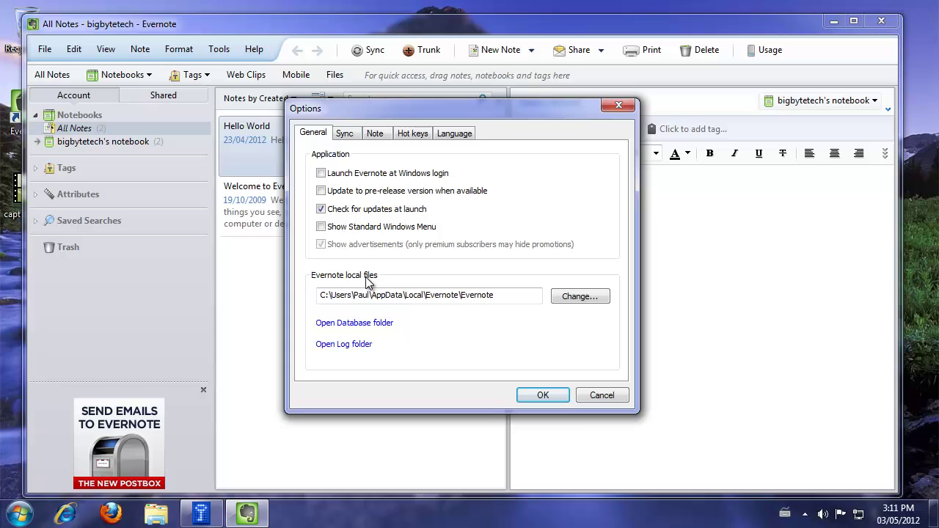
pyautogui.click(516, 296)
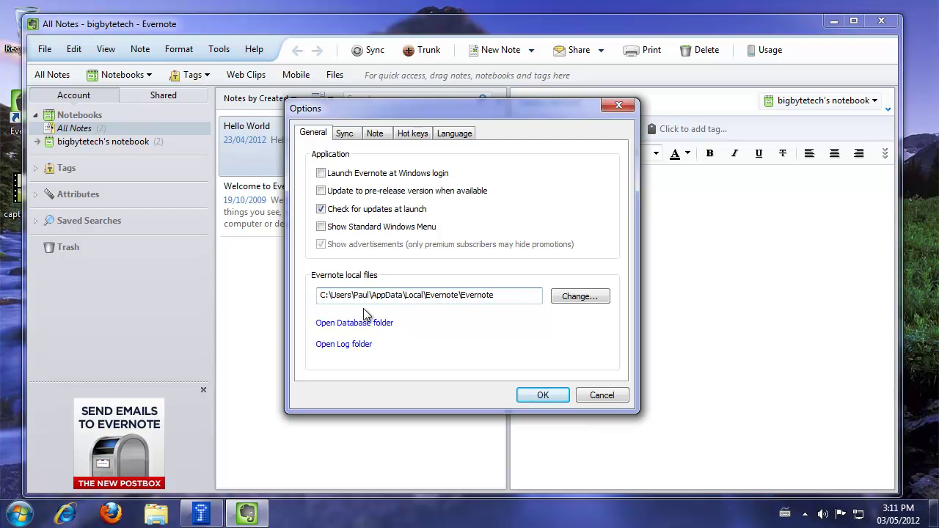
# - Point Evernote's local files to a new folder R:\Evernote and apply the change
pyautogui.click(585, 301)
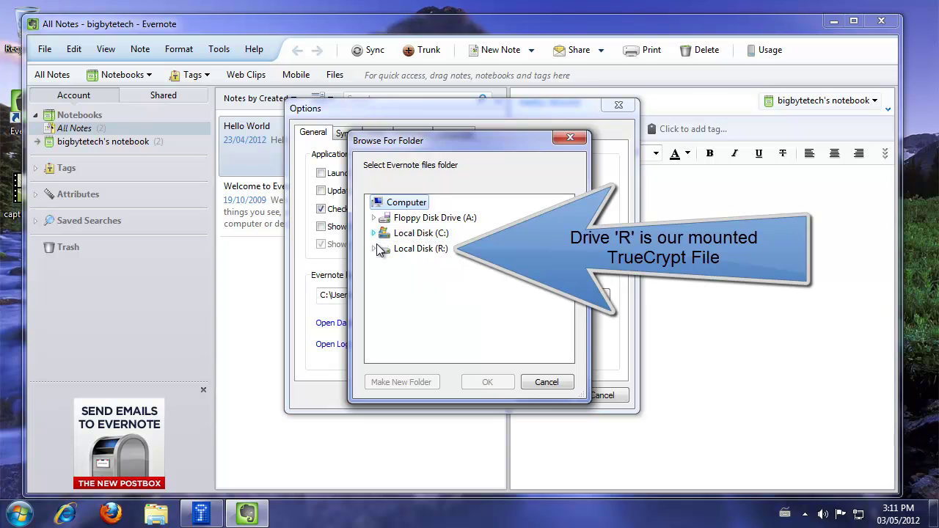
pyautogui.click(415, 254)
pyautogui.click(396, 382)
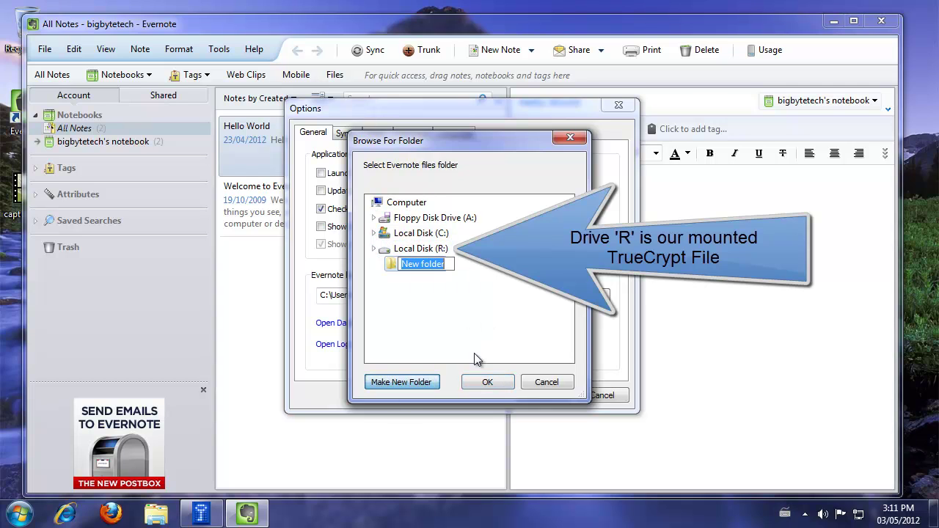
pyautogui.write('E')
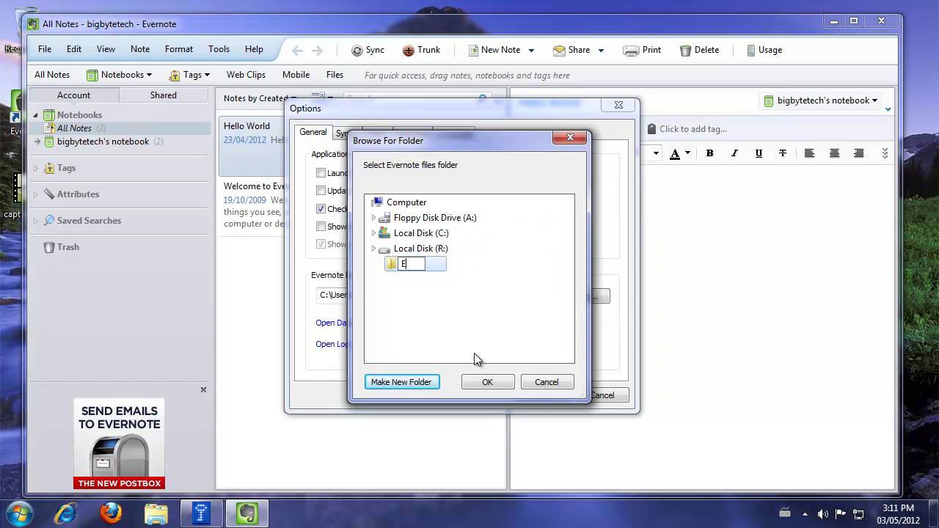
pyautogui.write('vernote')
pyautogui.press('Return')
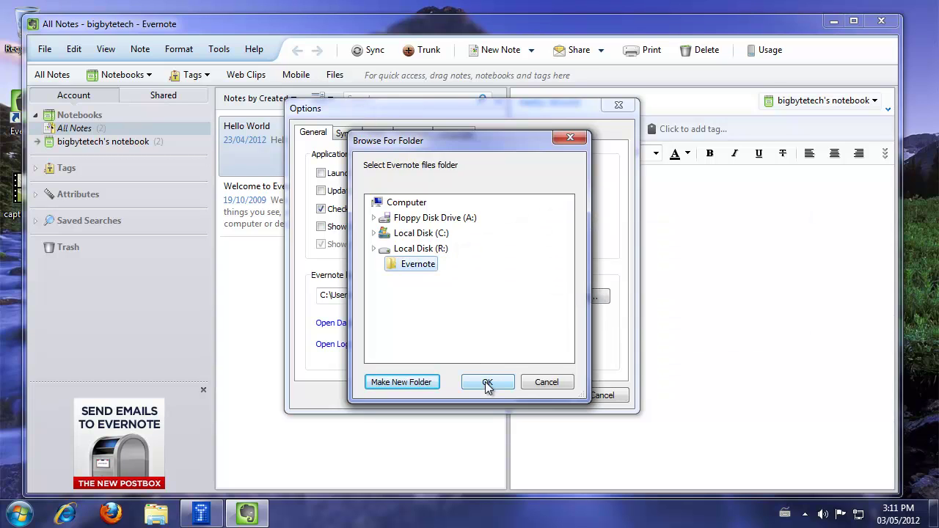
pyautogui.click(486, 385)
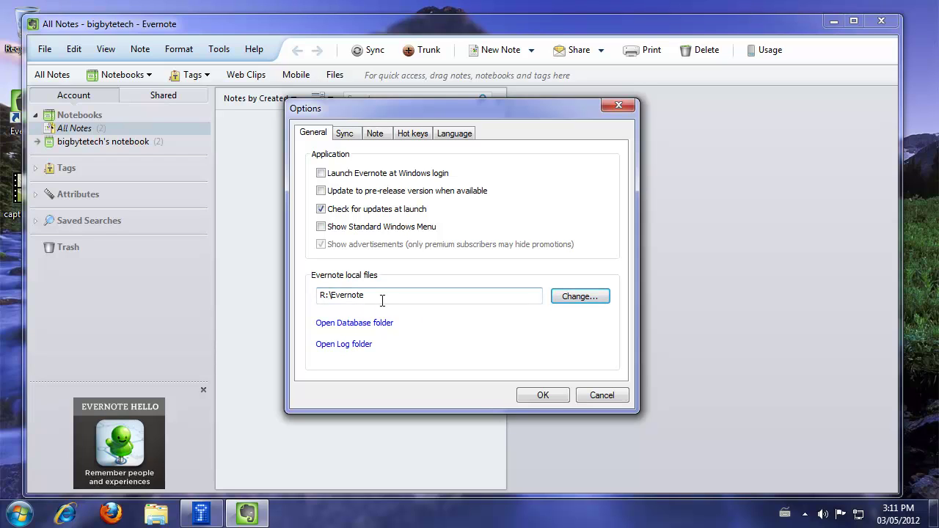
pyautogui.click(542, 395)
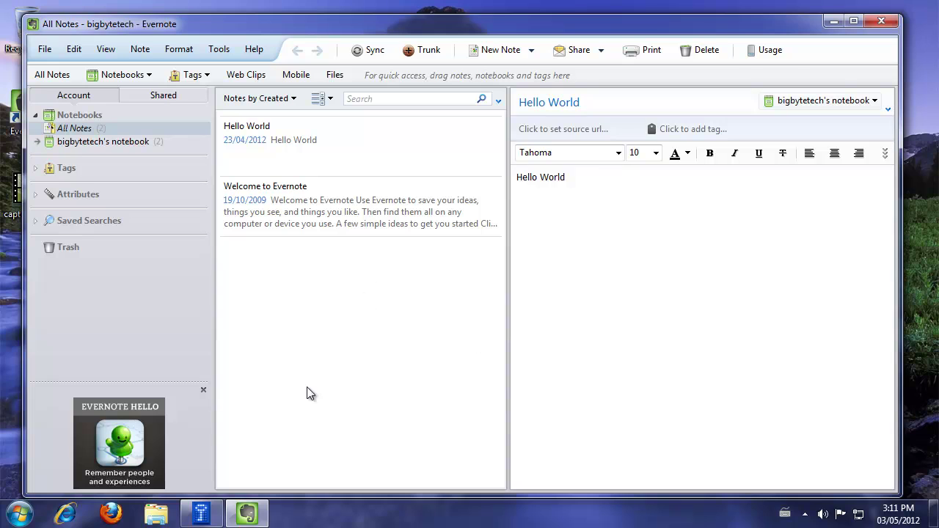
# - Open R:\Evernote from TrueCrypt's mounted volume, showing AutoUpdate, Databases and Logs folders
pyautogui.click(201, 514)
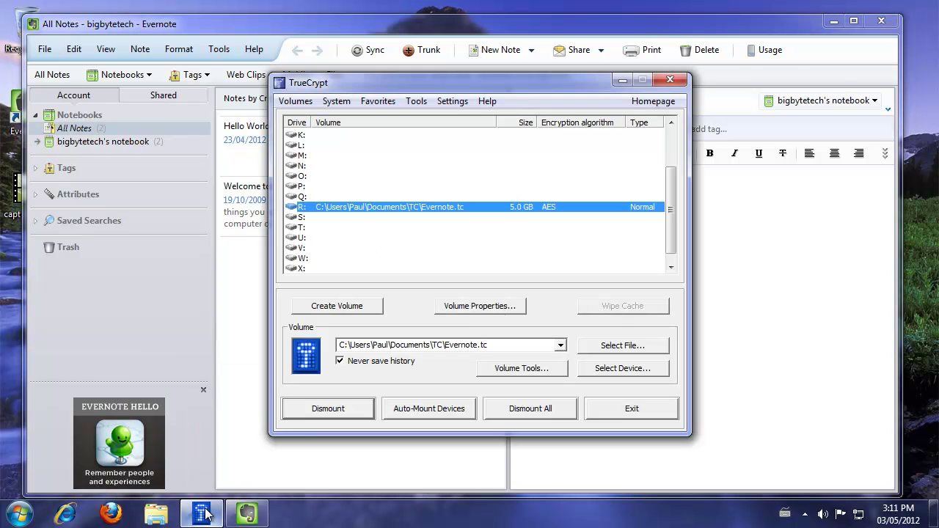
pyautogui.doubleClick(361, 207)
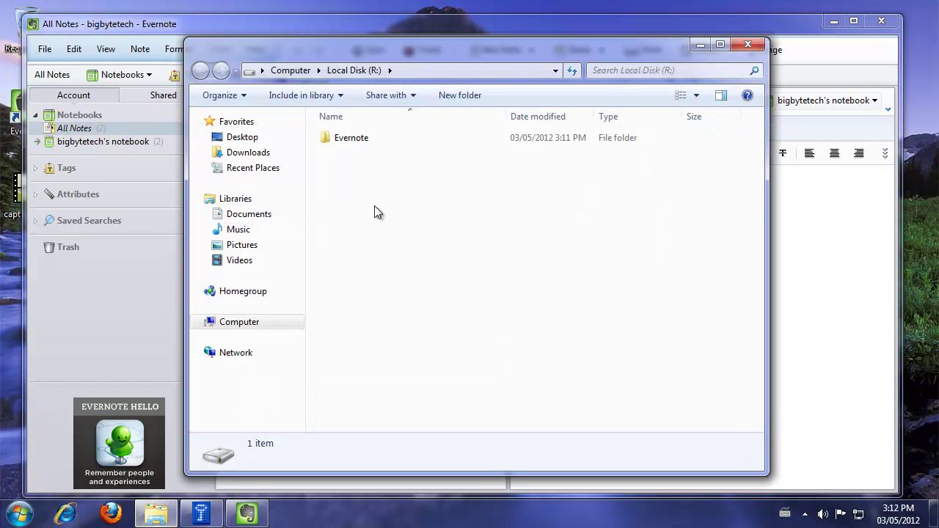
pyautogui.doubleClick(347, 140)
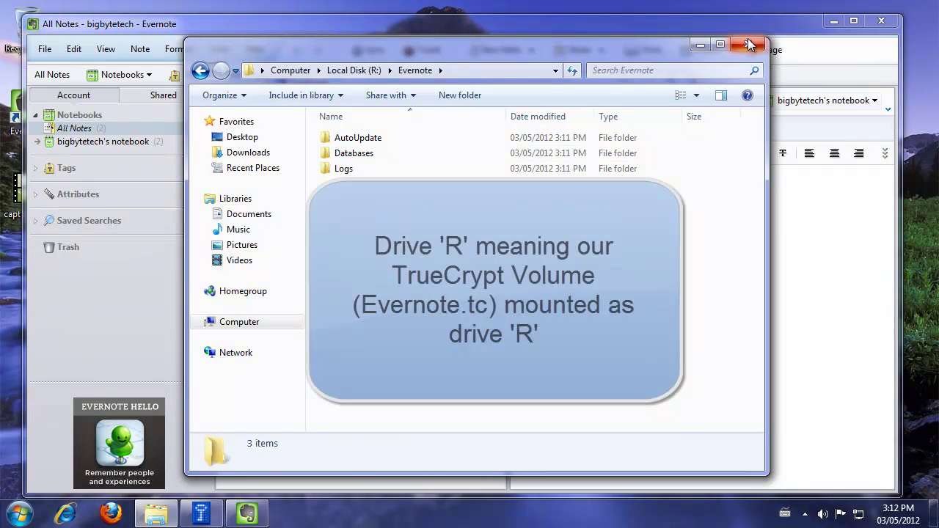
pyautogui.moveTo(750, 44); pyautogui.dragTo(738, 43)
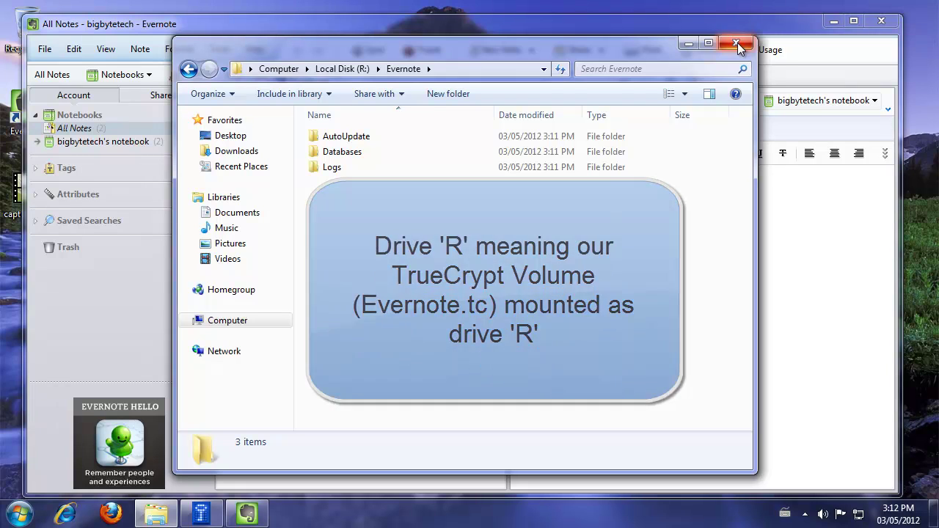
pyautogui.moveTo(633, 51); pyautogui.dragTo(667, 58)
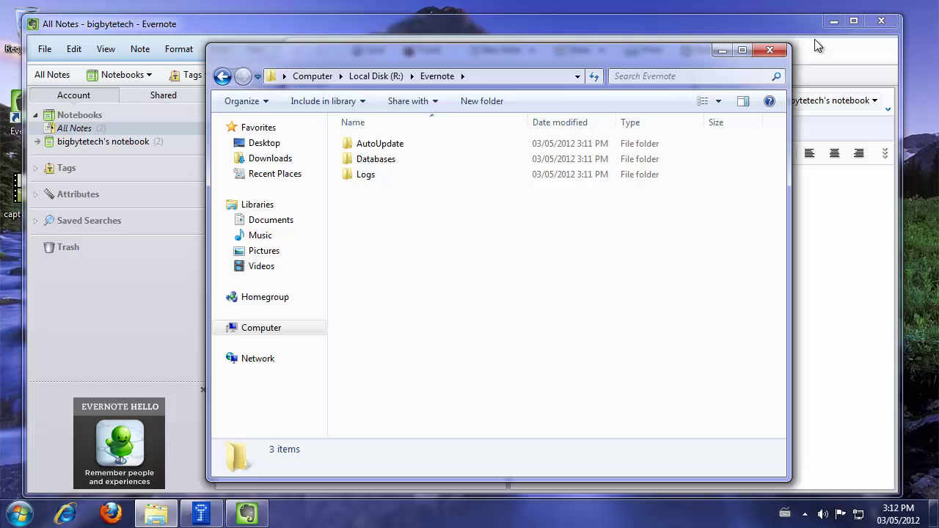
# - Exit Evernote with the exit warning suppressed, close the file window, and dismount drive R:
pyautogui.click(716, 27)
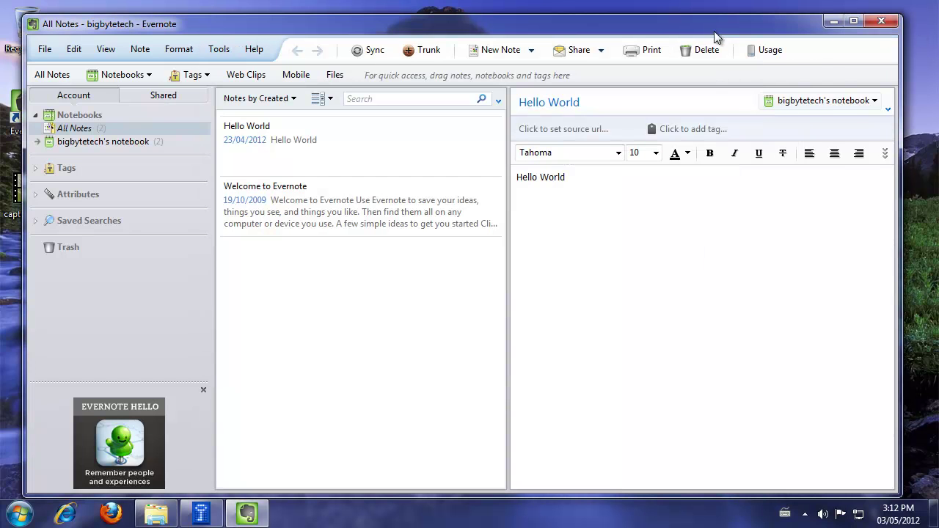
pyautogui.click(45, 49)
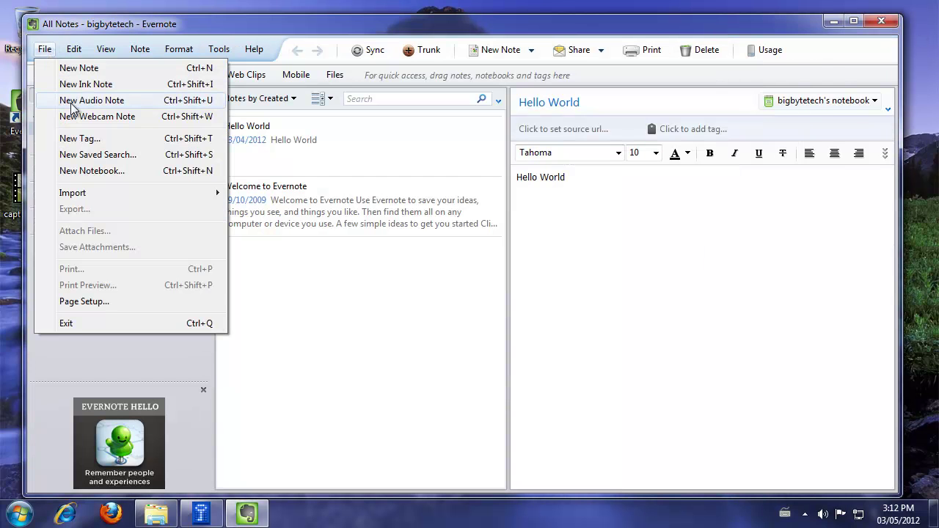
pyautogui.click(77, 324)
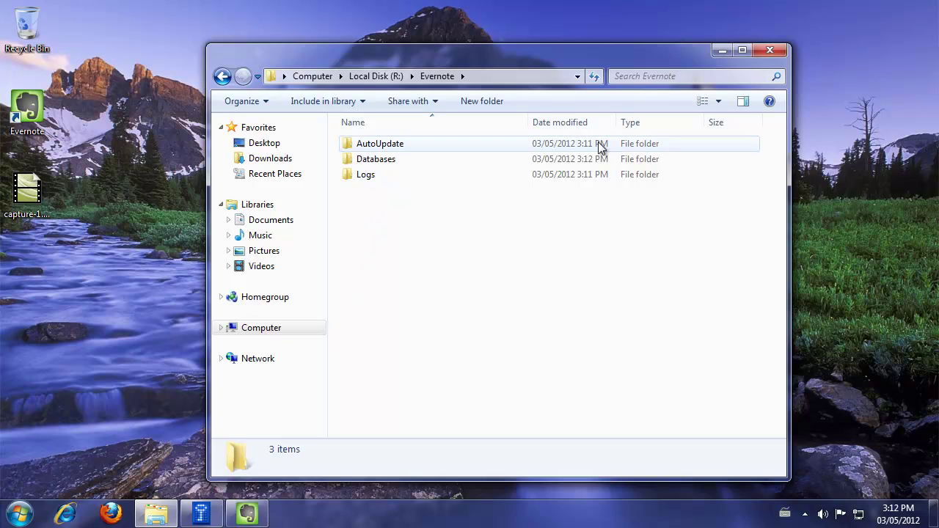
pyautogui.click(764, 45)
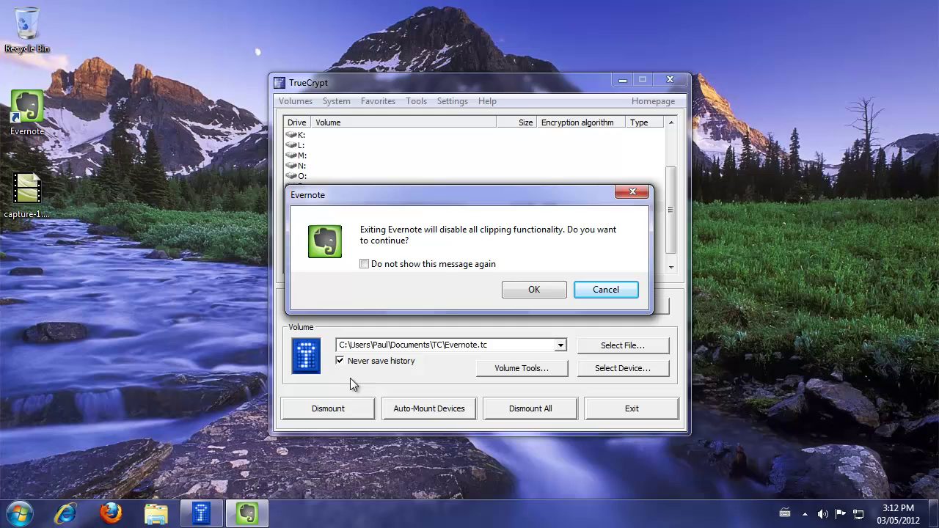
pyautogui.click(431, 264)
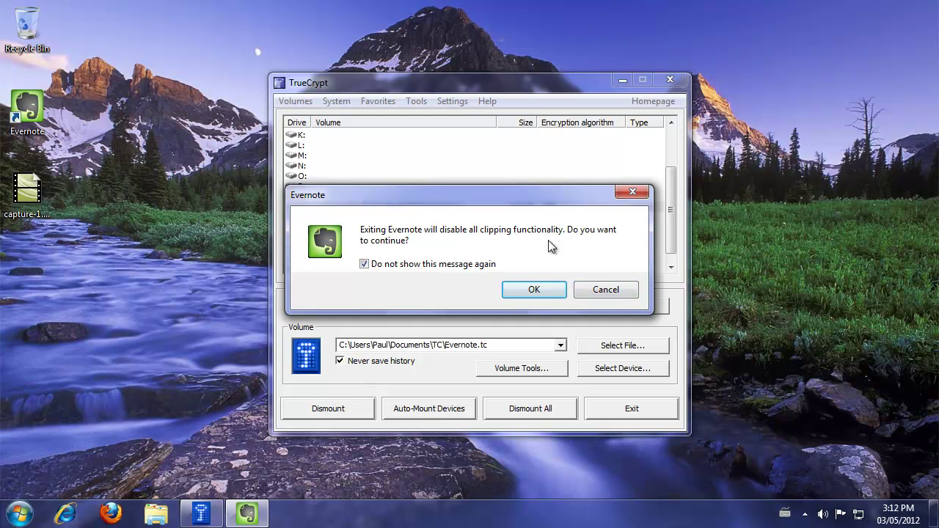
pyautogui.click(534, 290)
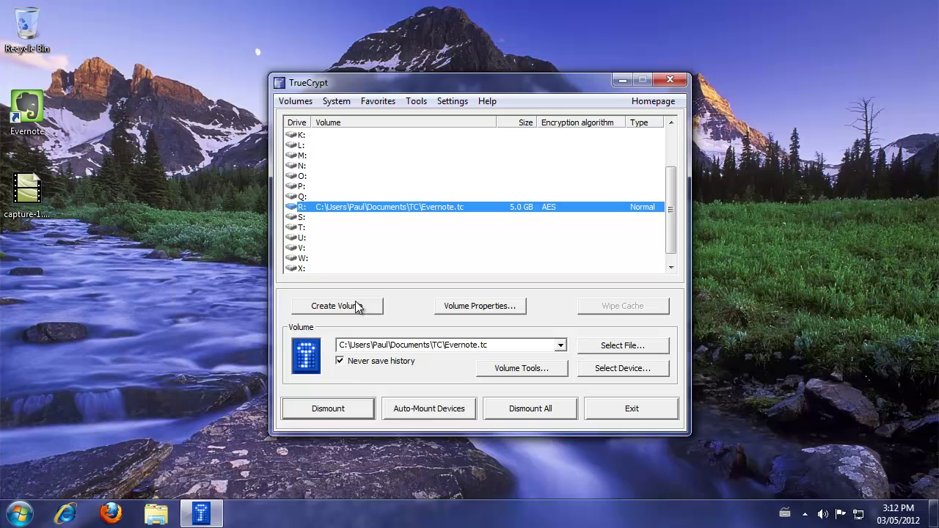
pyautogui.click(336, 410)
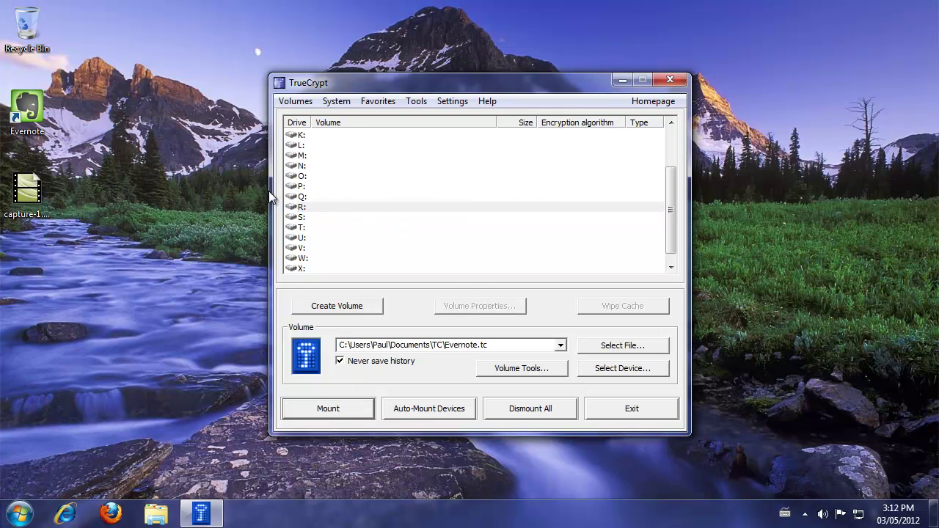
# - Run the EvernoteTC installer from the Downloads folder
pyautogui.click(156, 514)
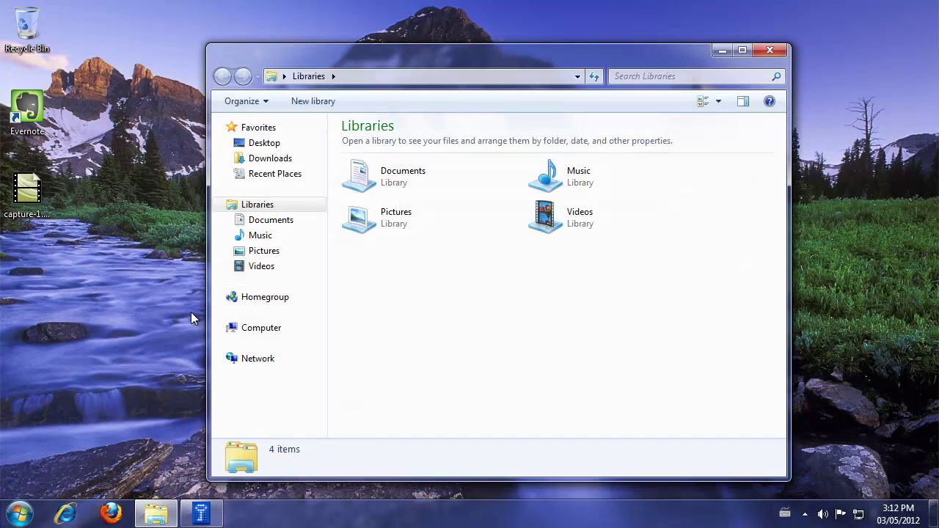
pyautogui.click(278, 159)
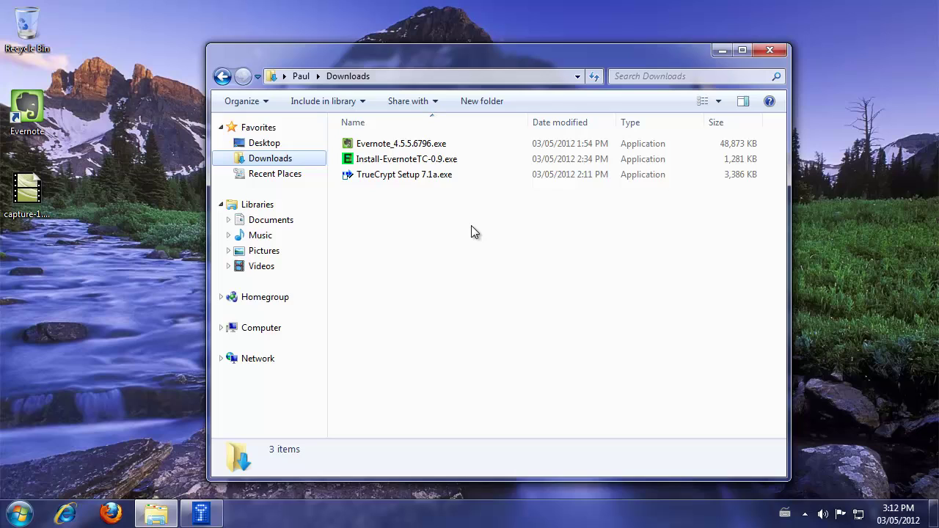
pyautogui.click(415, 160)
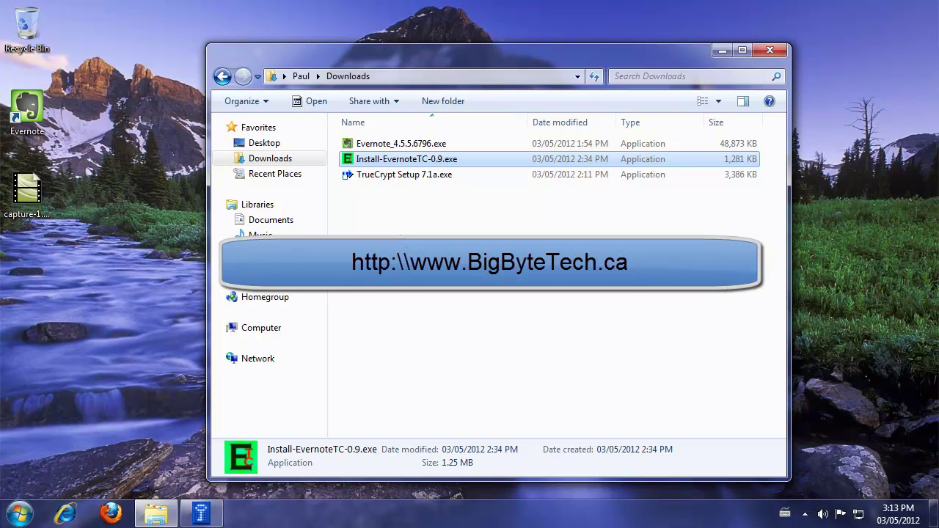
pyautogui.doubleClick(394, 158)
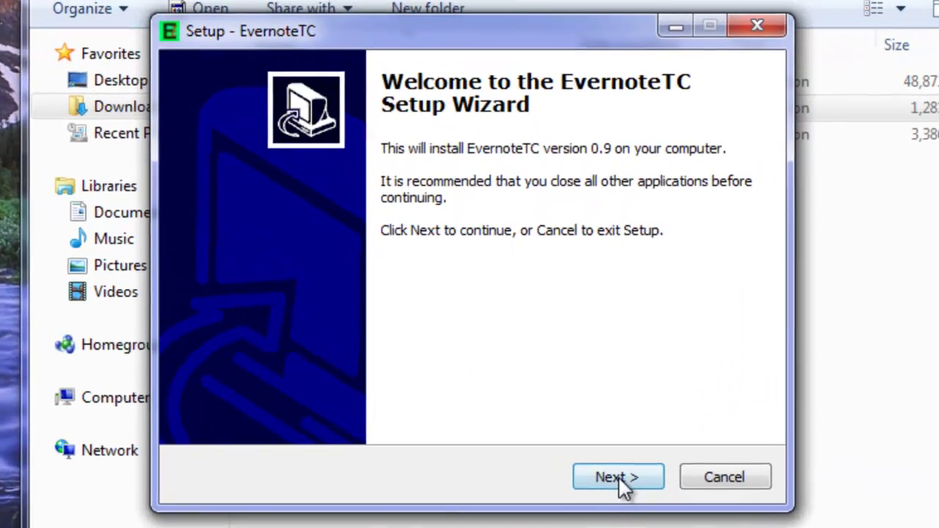
# - Accept the licence and install EvernoteTC to C:\Program Files\EvernoteTC, then finish
pyautogui.click(570, 399)
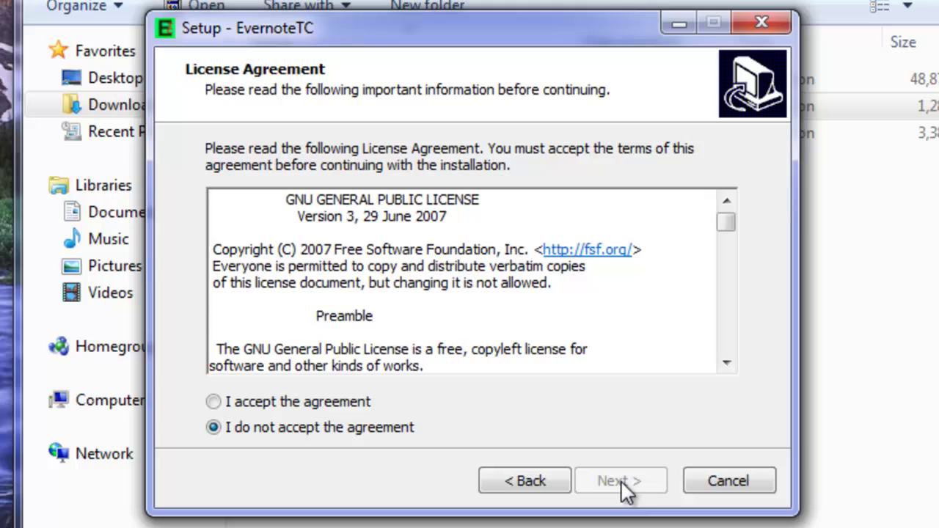
pyautogui.click(348, 405)
pyautogui.click(610, 481)
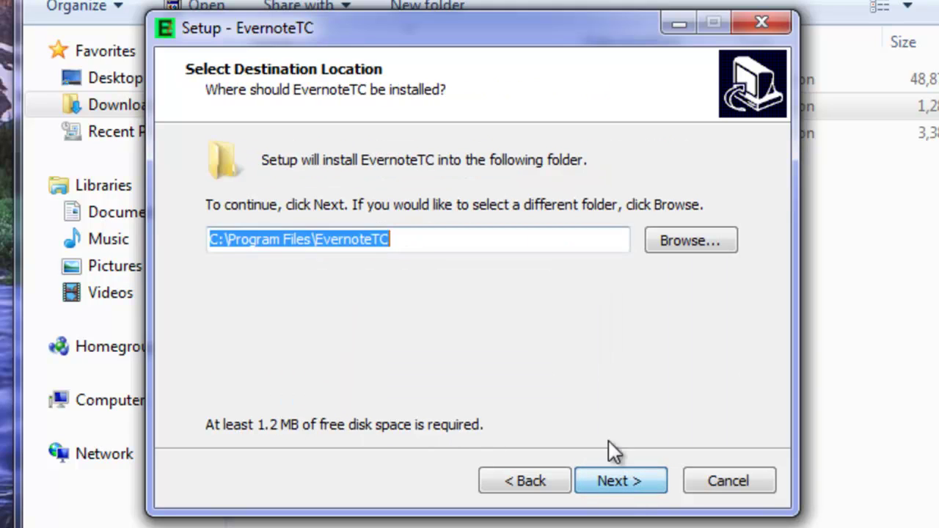
pyautogui.click(624, 483)
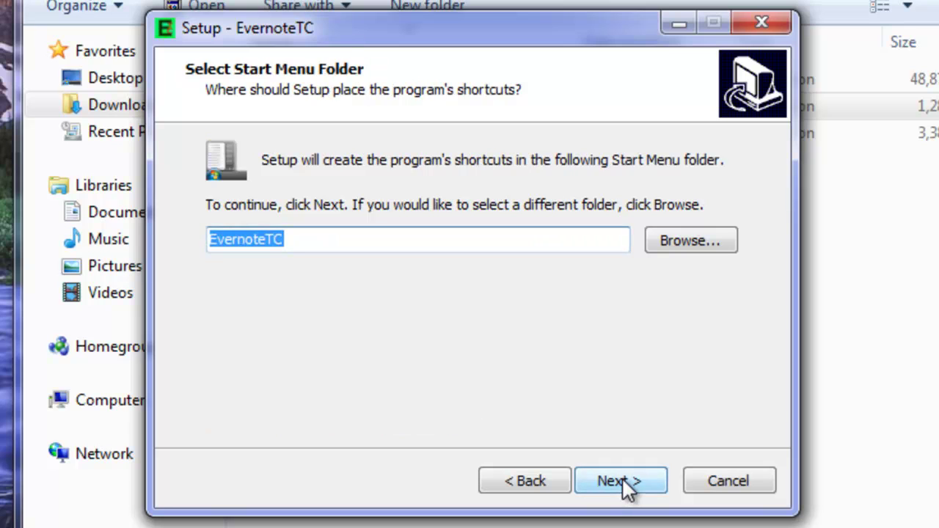
pyautogui.click(622, 479)
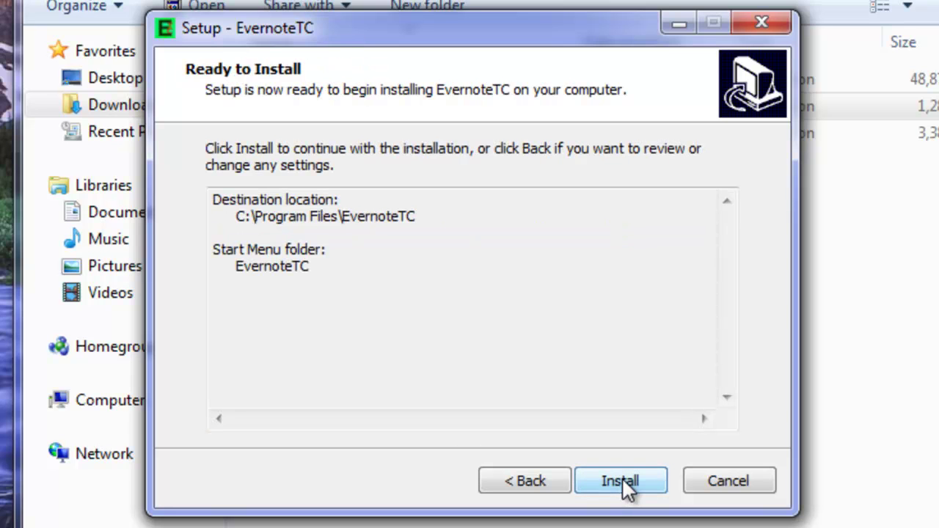
pyautogui.click(622, 479)
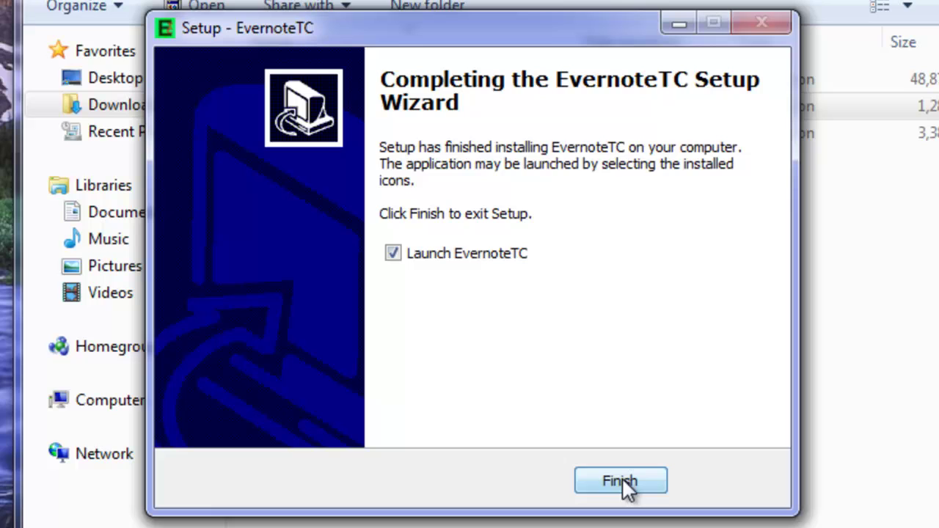
pyautogui.click(628, 483)
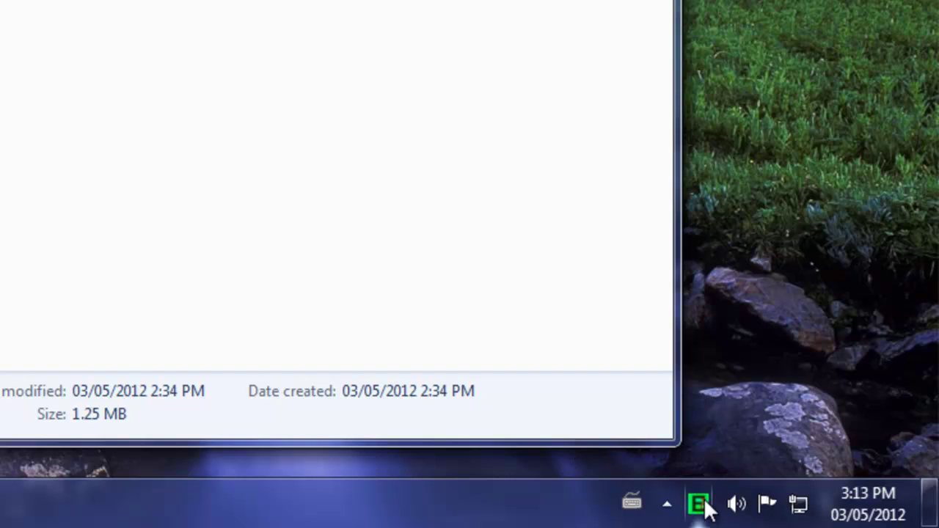
# - Open the EvernoteTC Settings from its notification-area tray icon
pyautogui.click(669, 504)
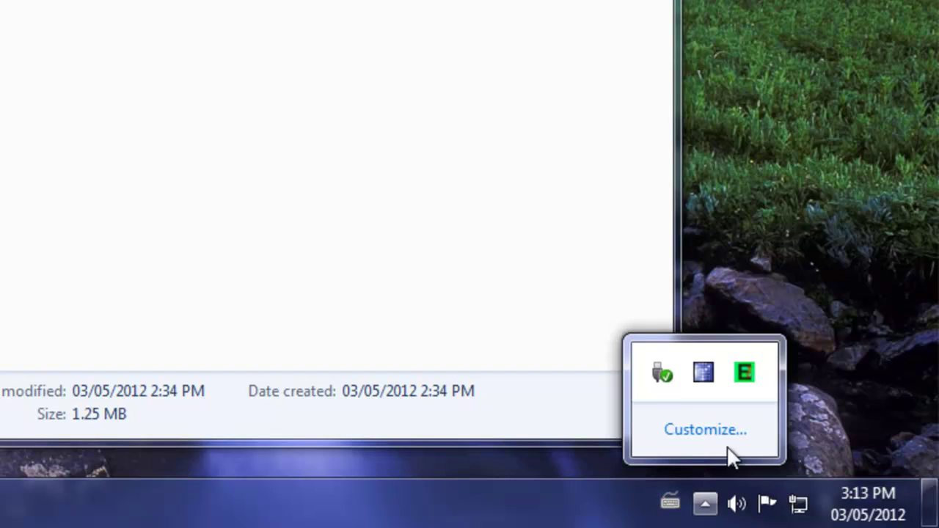
pyautogui.rightClick(747, 378)
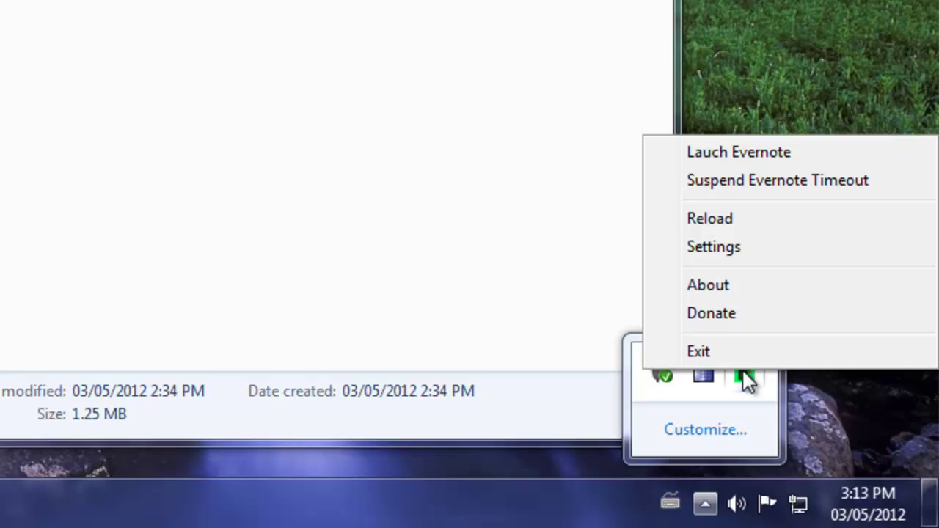
pyautogui.click(742, 257)
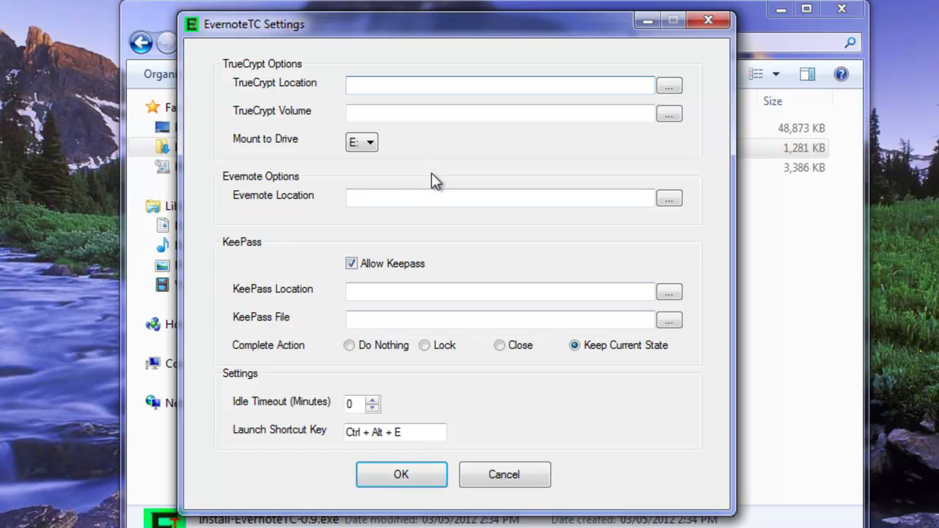
# - Set Mount to Drive to R: and browse for the TrueCrypt program location
pyautogui.click(363, 143)
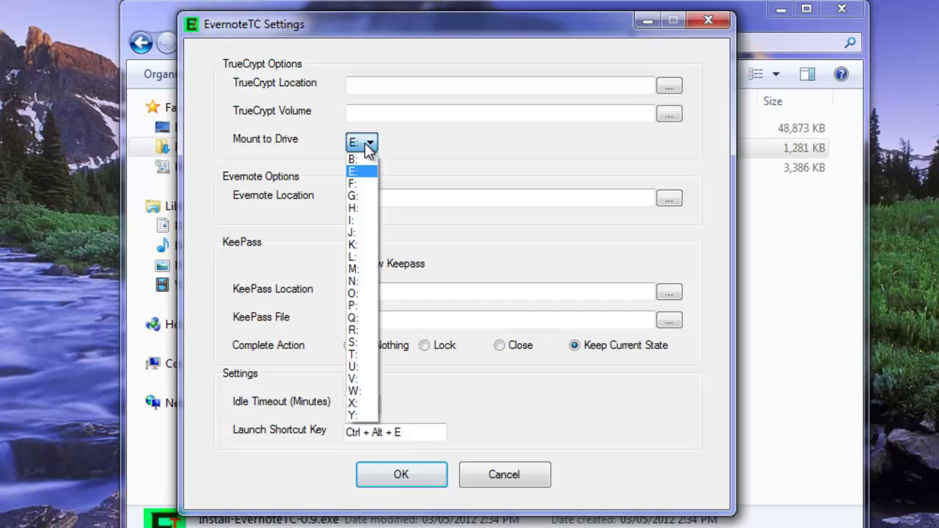
pyautogui.click(357, 330)
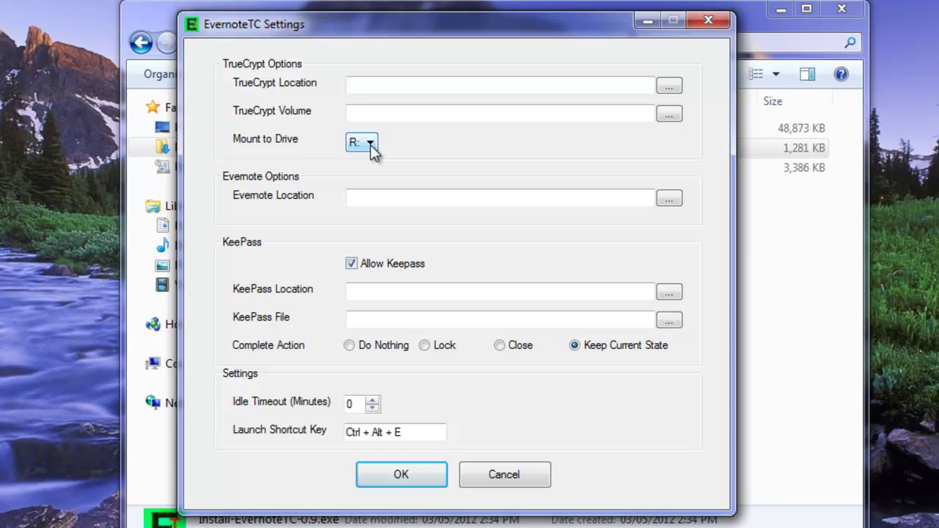
pyautogui.click(669, 87)
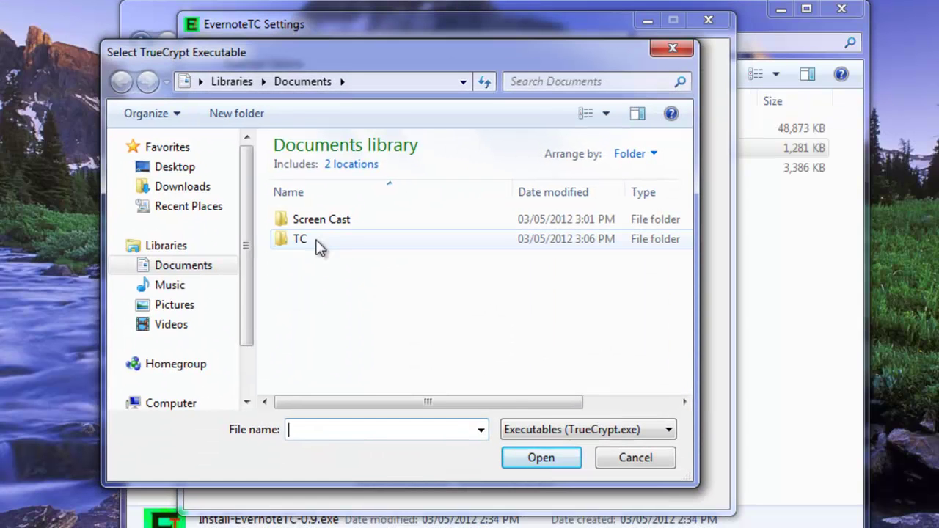
# - Choose C:\Program Files\TrueCrypt\TrueCrypt.exe as the TrueCrypt Location
pyautogui.scroll(-1, 248, 301)
pyautogui.scroll(-1, 246, 309)
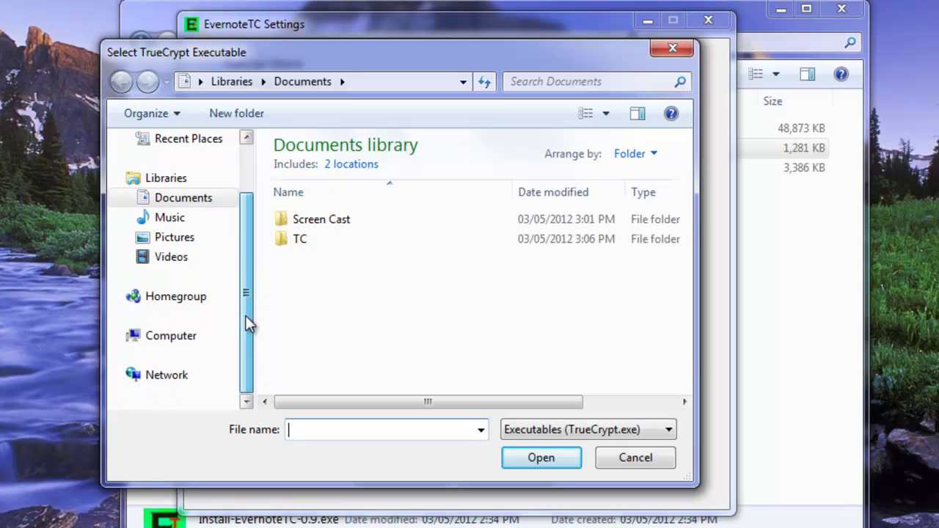
pyautogui.click(187, 337)
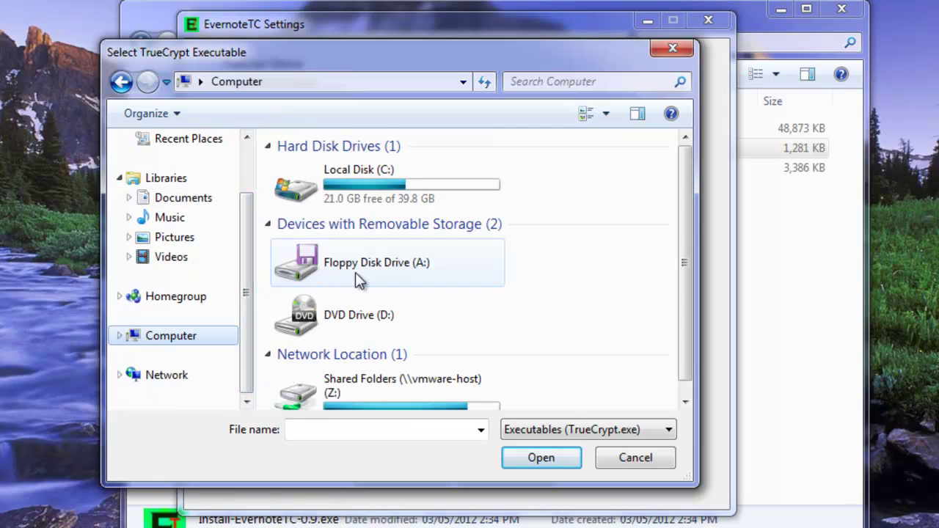
pyautogui.doubleClick(371, 192)
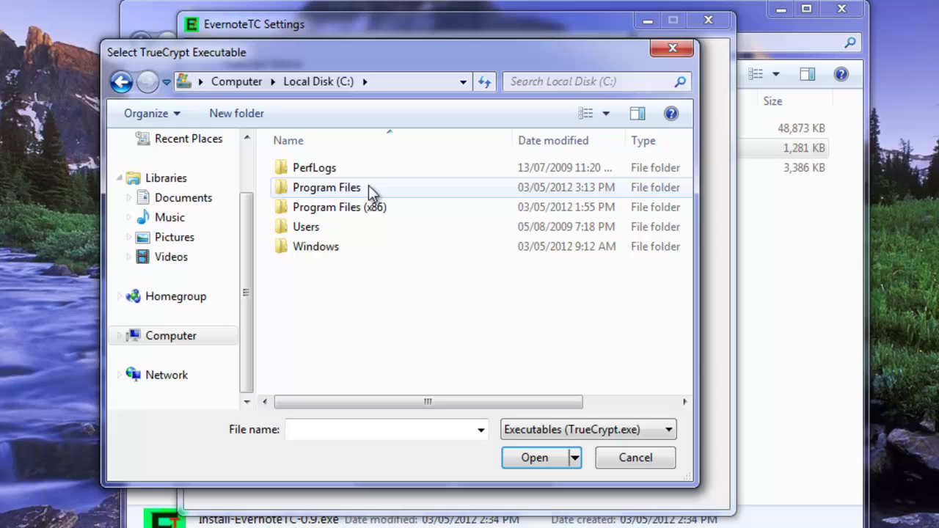
pyautogui.doubleClick(328, 194)
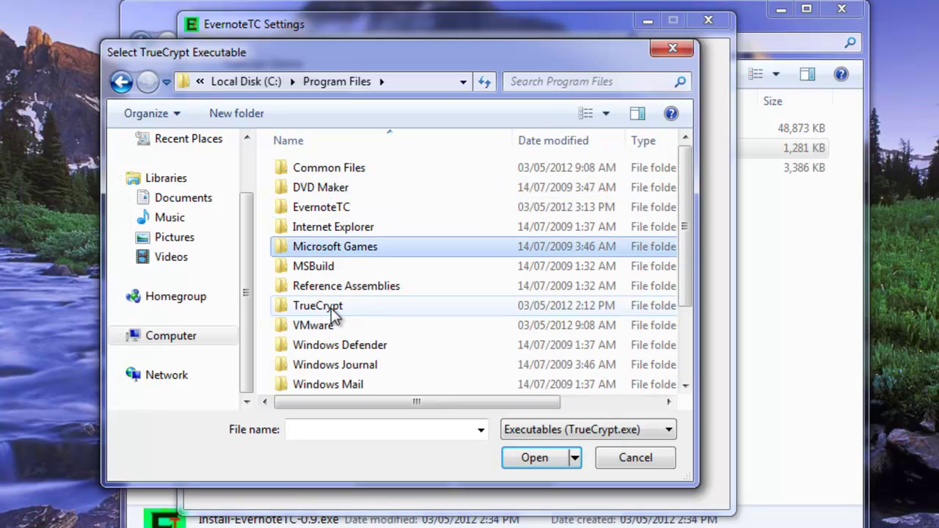
pyautogui.doubleClick(331, 306)
pyautogui.click(329, 175)
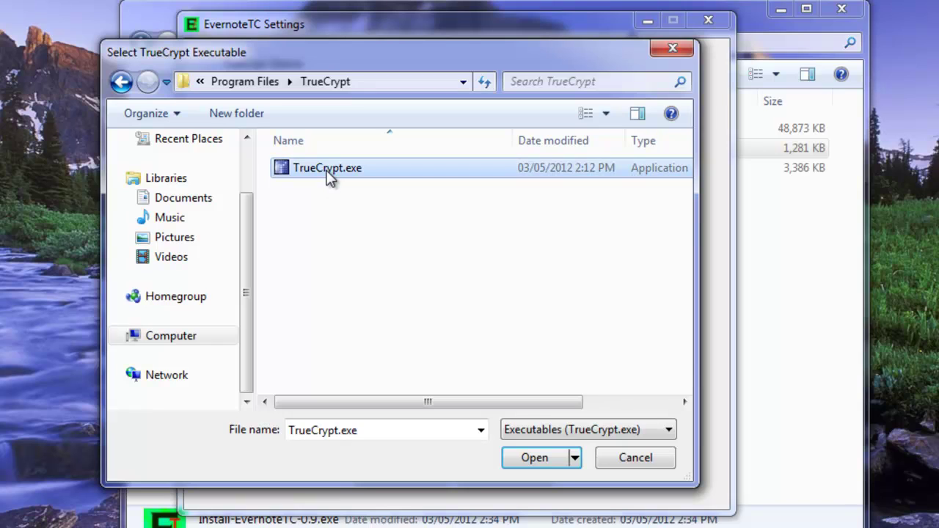
pyautogui.click(548, 459)
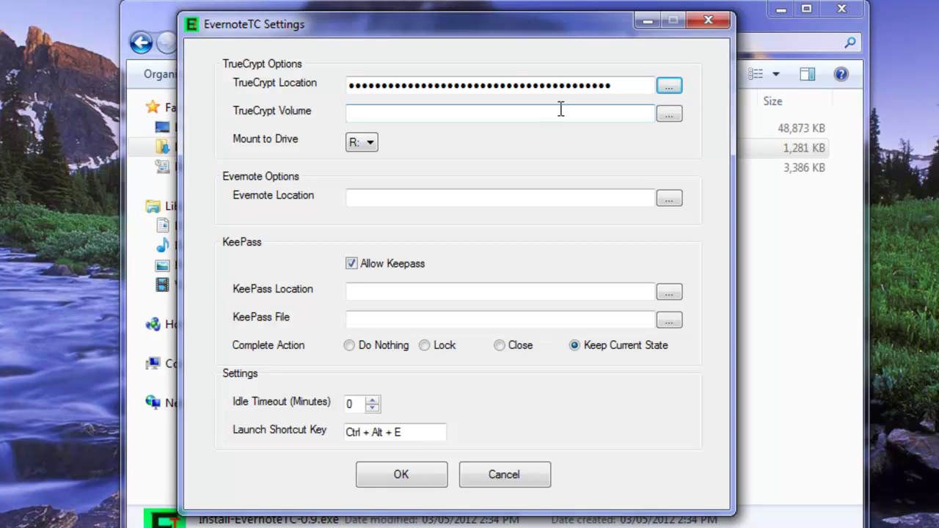
# - Set the TrueCrypt Volume to Evernote.tc from the Documents\TC folder
pyautogui.click(669, 113)
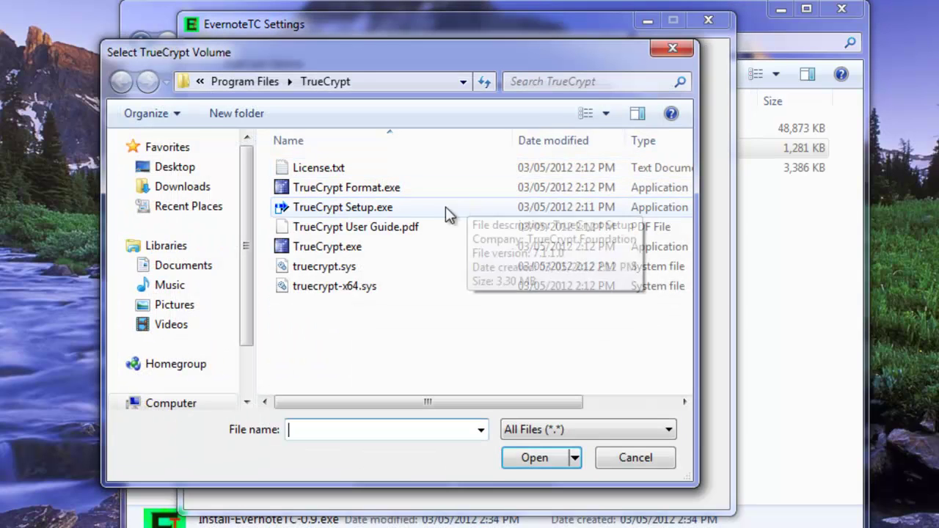
pyautogui.click(187, 267)
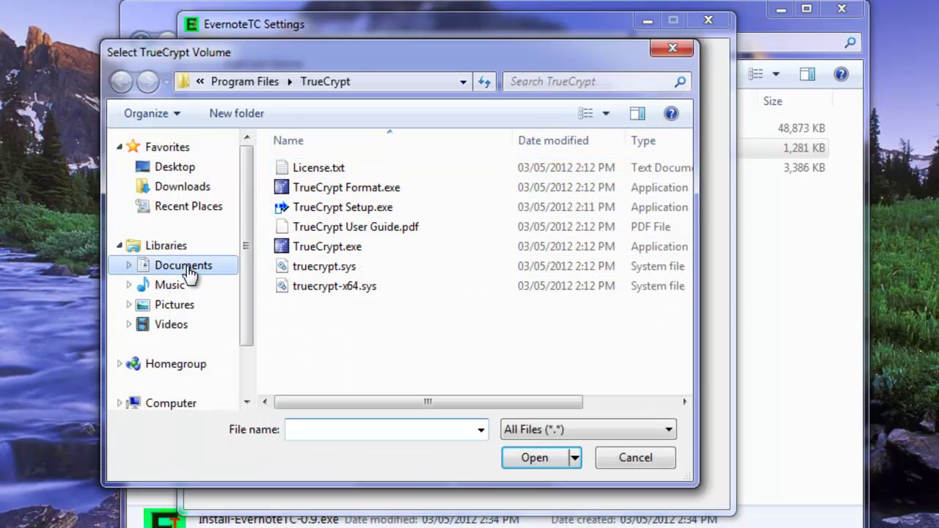
pyautogui.doubleClick(317, 238)
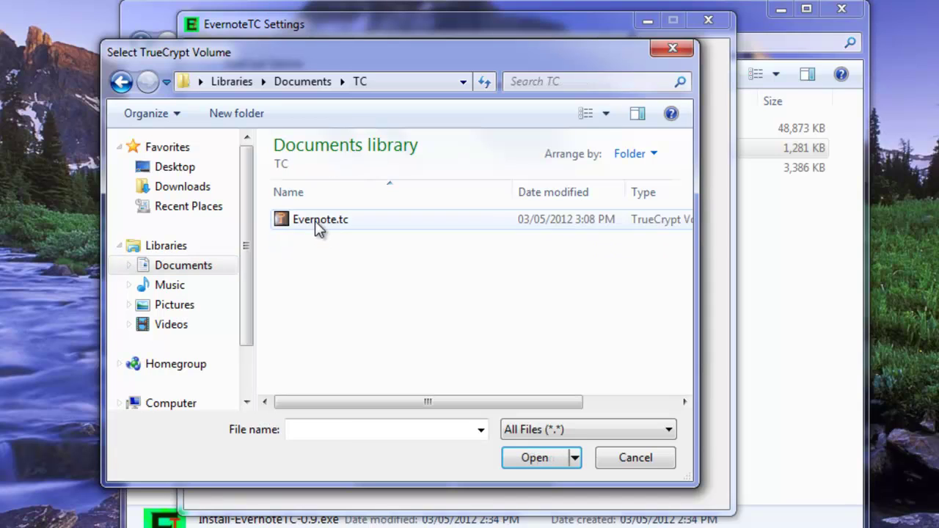
pyautogui.click(315, 220)
pyautogui.click(541, 464)
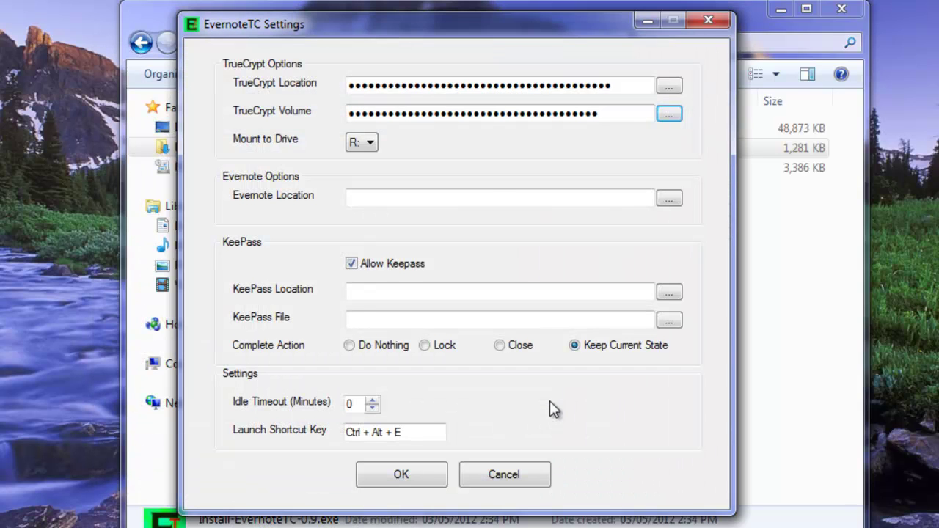
# - Browse for the Evernote program and select Evernote.exe in the Evernote folder
pyautogui.click(448, 197)
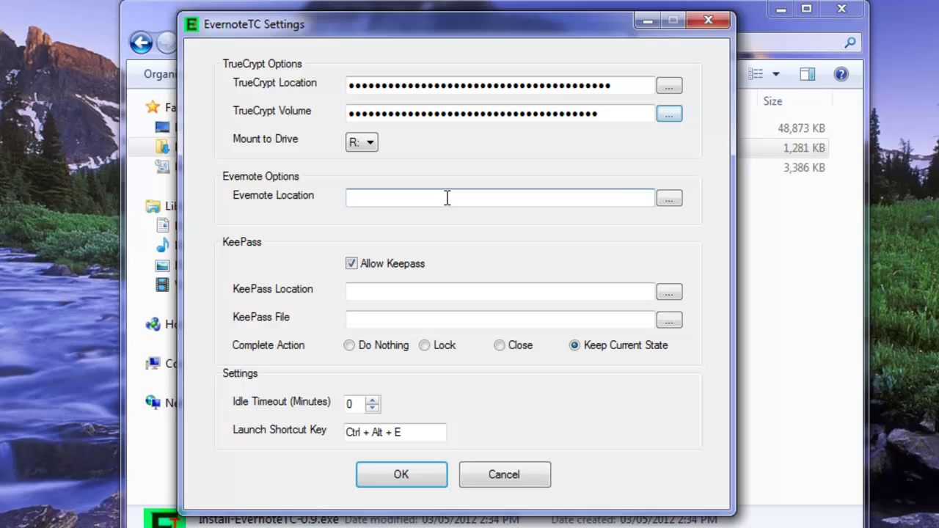
pyautogui.click(669, 198)
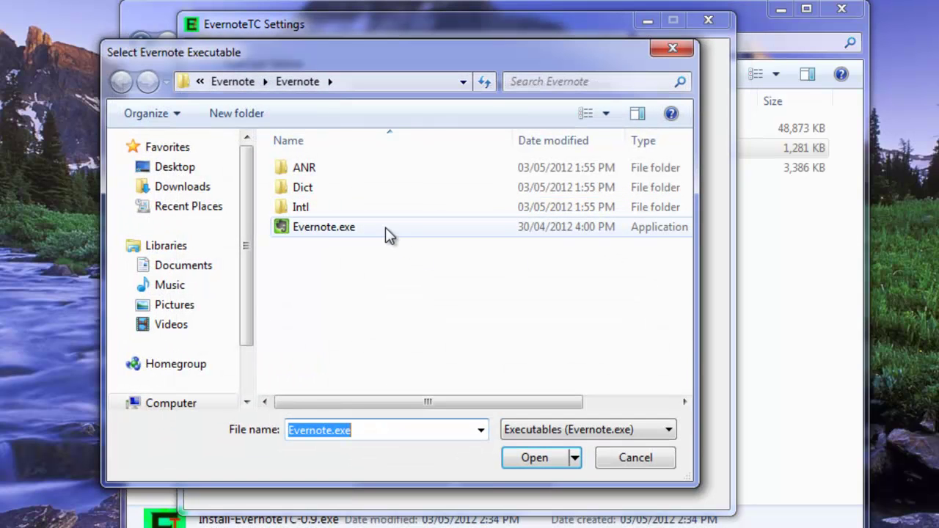
pyautogui.click(389, 231)
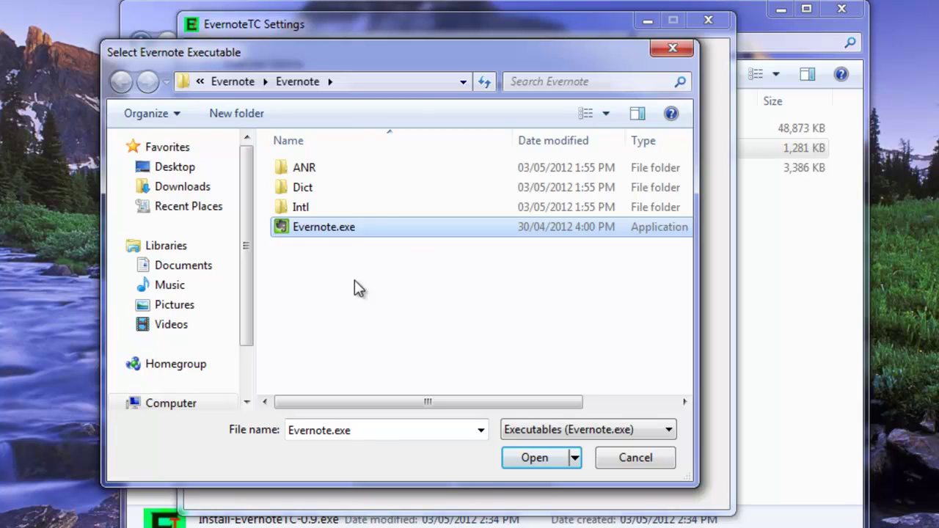
pyautogui.click(413, 83)
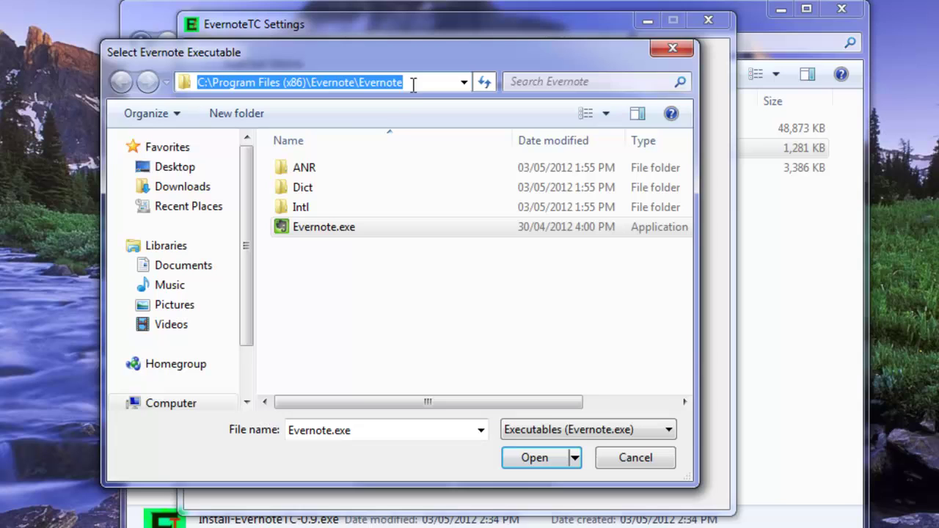
pyautogui.click(321, 229)
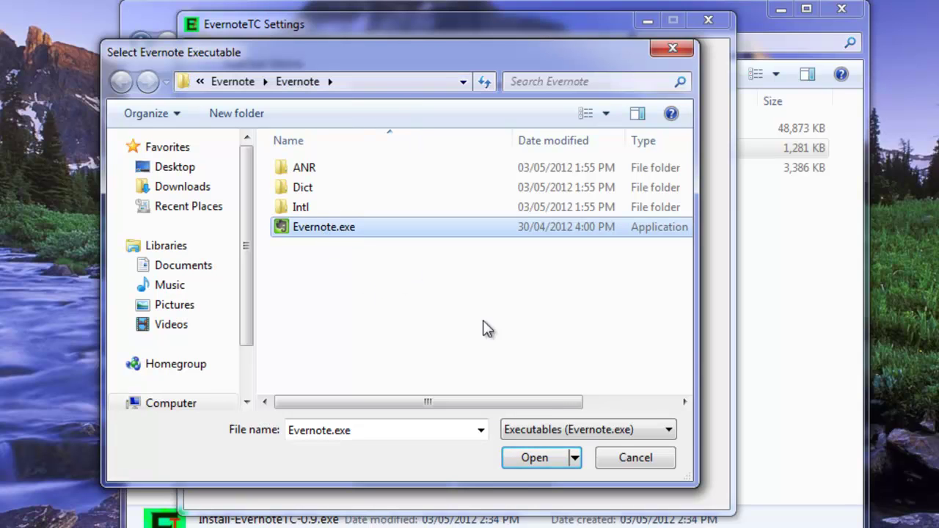
# - Confirm Evernote.exe as the Evernote Location and uncheck Allow Keepass
pyautogui.click(543, 456)
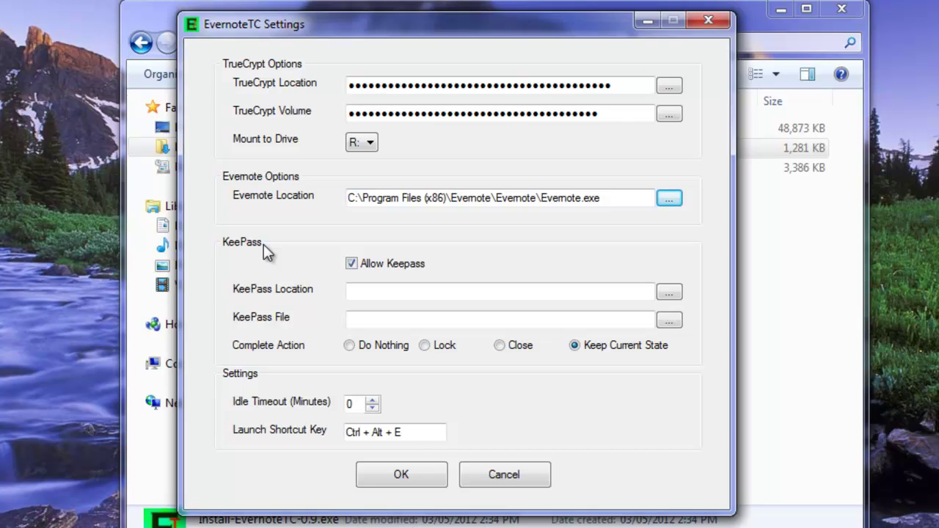
pyautogui.click(406, 264)
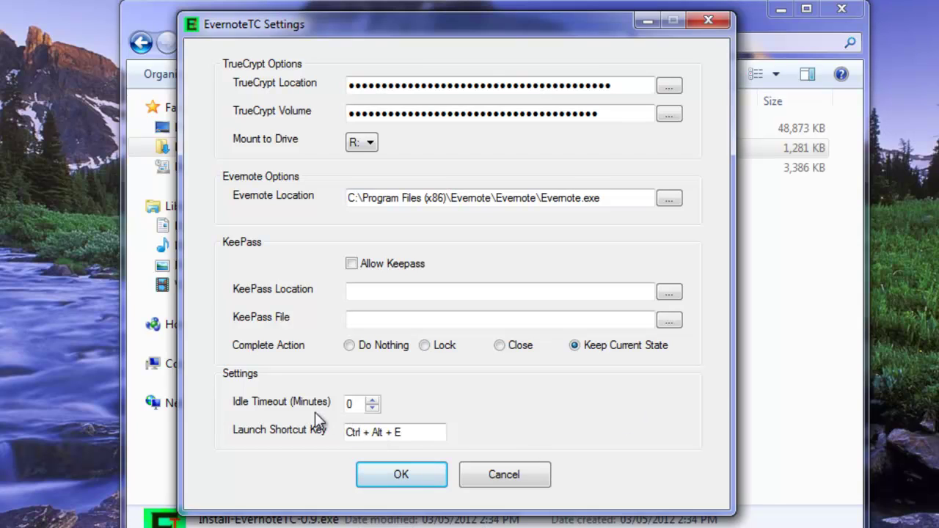
pyautogui.moveTo(305, 414)
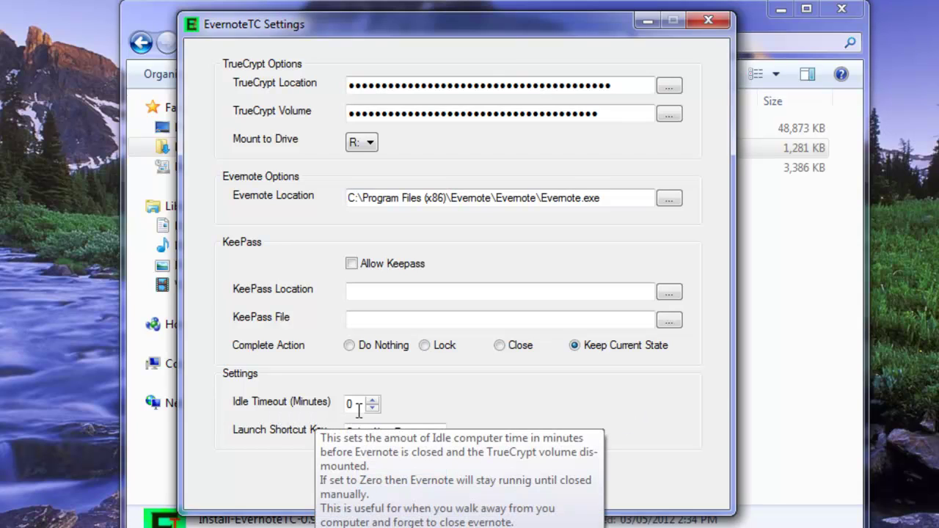
pyautogui.click(357, 405)
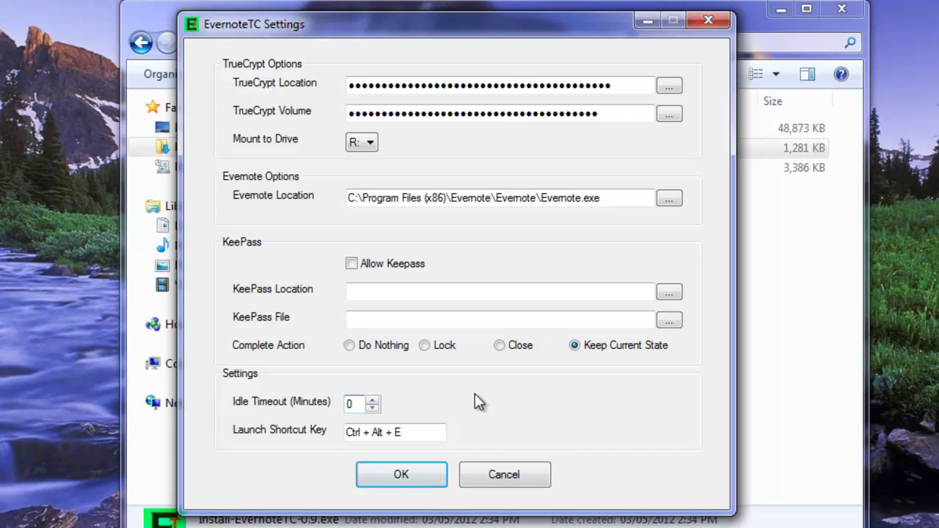
# - Keep KeePass off, Idle Timeout at 0 and shortcut Ctrl + Alt + E, then save settings
pyautogui.click(461, 265)
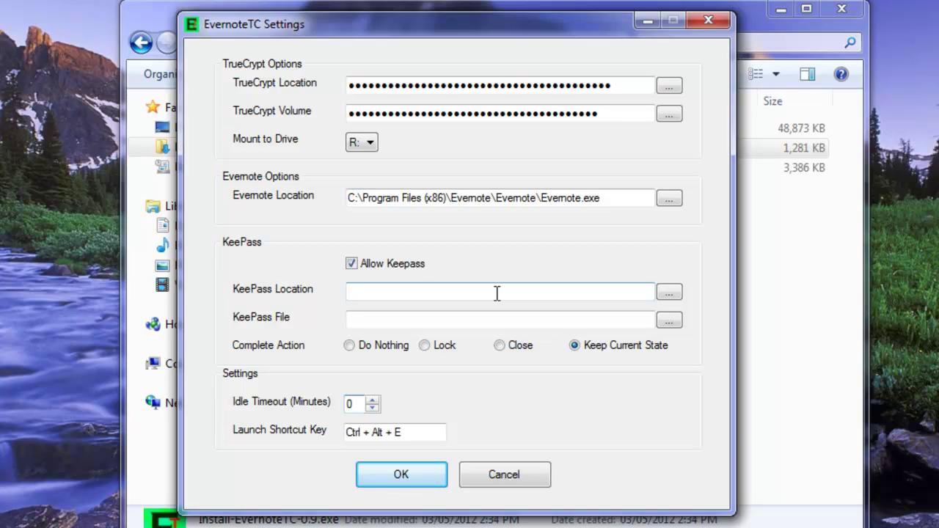
pyautogui.click(419, 434)
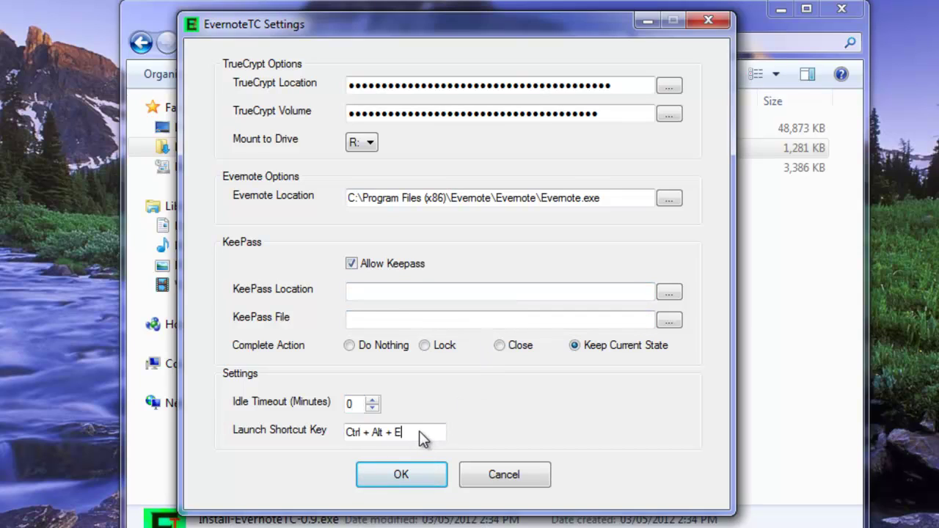
pyautogui.click(402, 270)
pyautogui.click(408, 479)
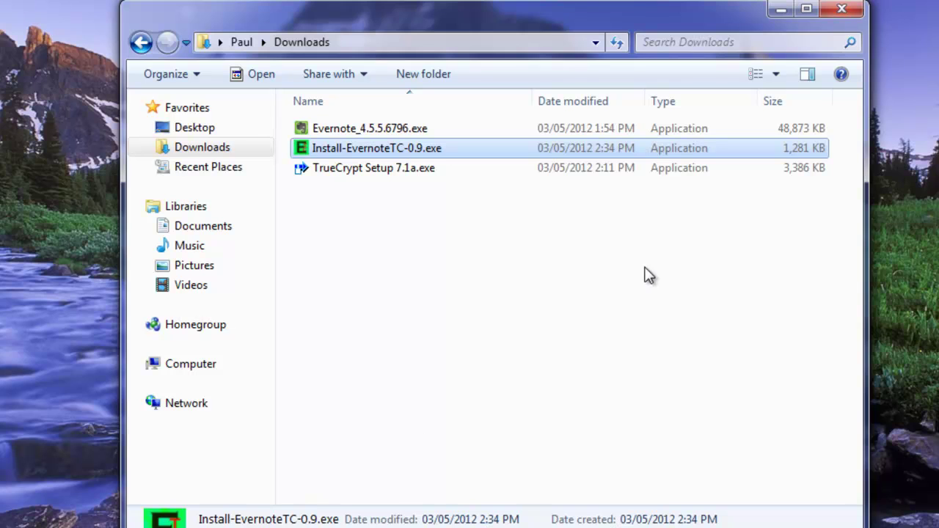
# - Close the Downloads window and launch Evernote with Ctrl+Alt+E, entering the volume password
pyautogui.click(842, 9)
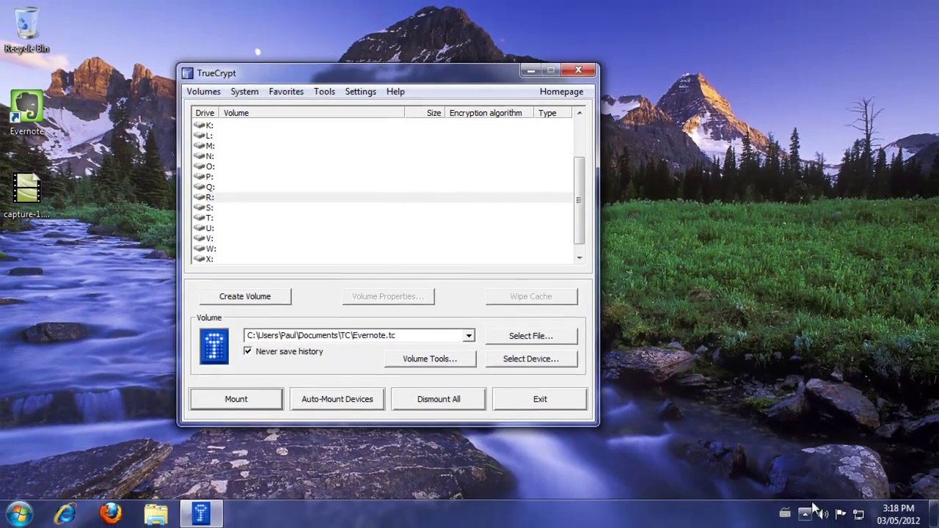
pyautogui.click(805, 514)
pyautogui.rightClick(830, 439)
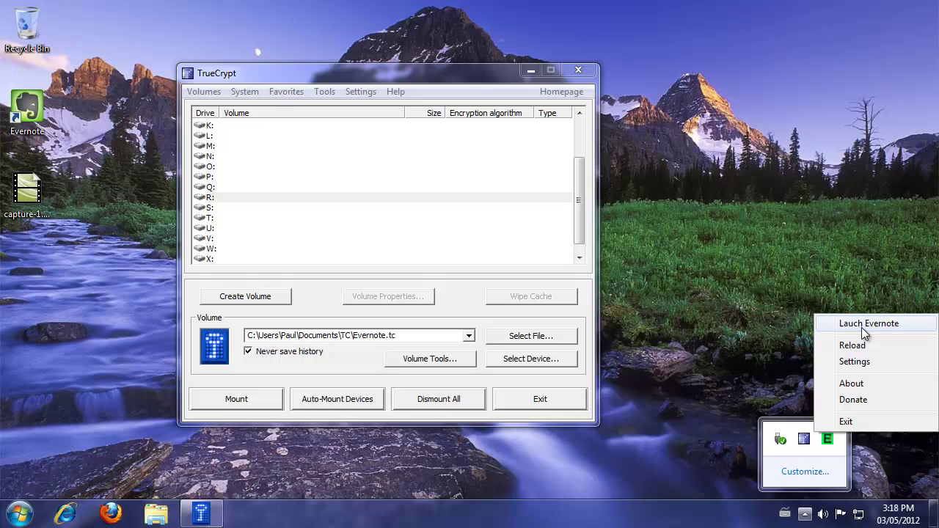
pyautogui.hotkey('ctrl', 'alt', 'e')
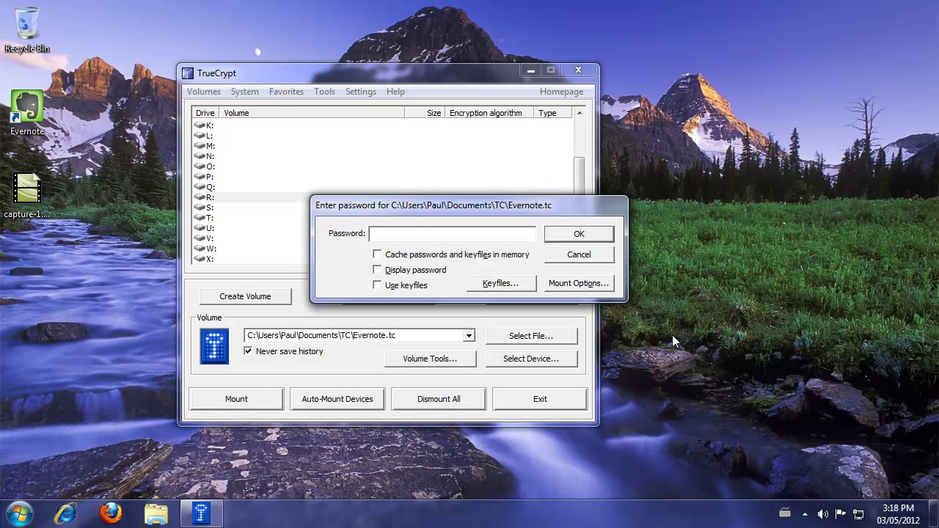
pyautogui.write('*******')
pyautogui.press('Return')
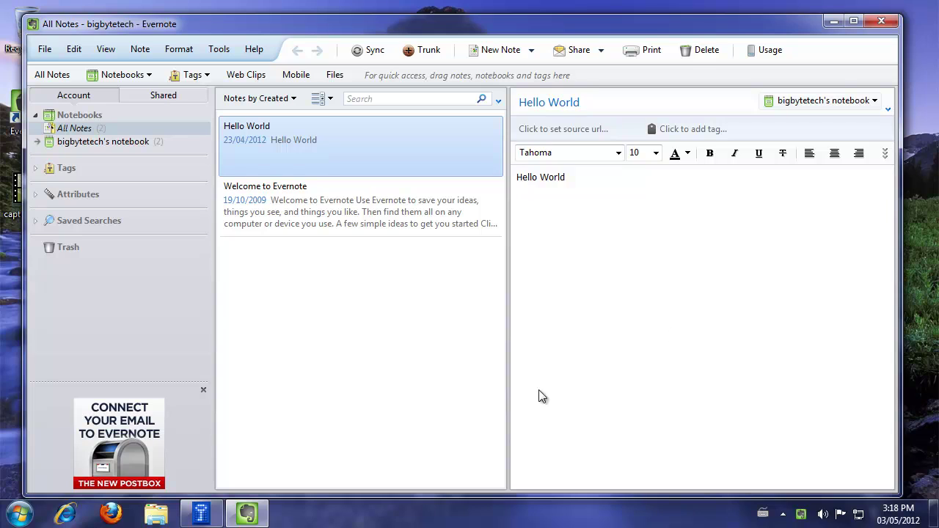
# - Check in TrueCrypt that Evernote.tc is mounted on R:, then exit Evernote
pyautogui.click(202, 513)
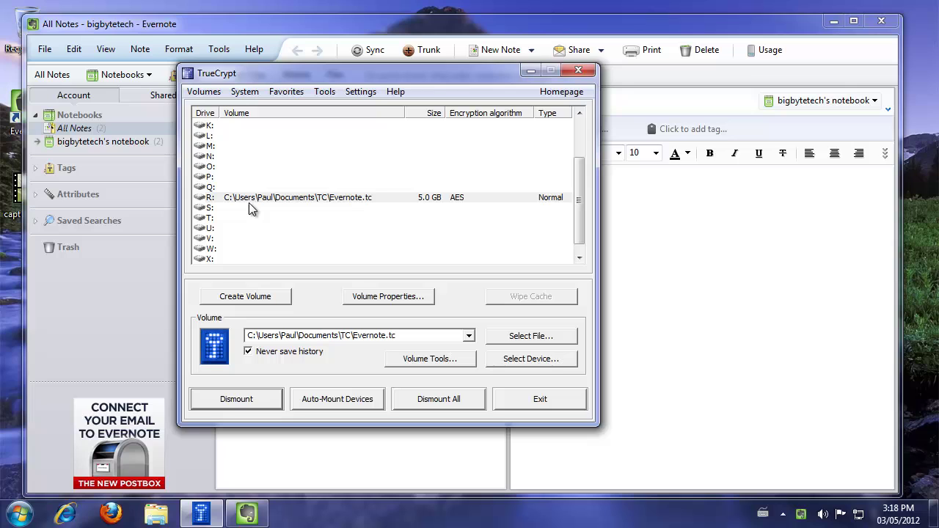
pyautogui.click(45, 50)
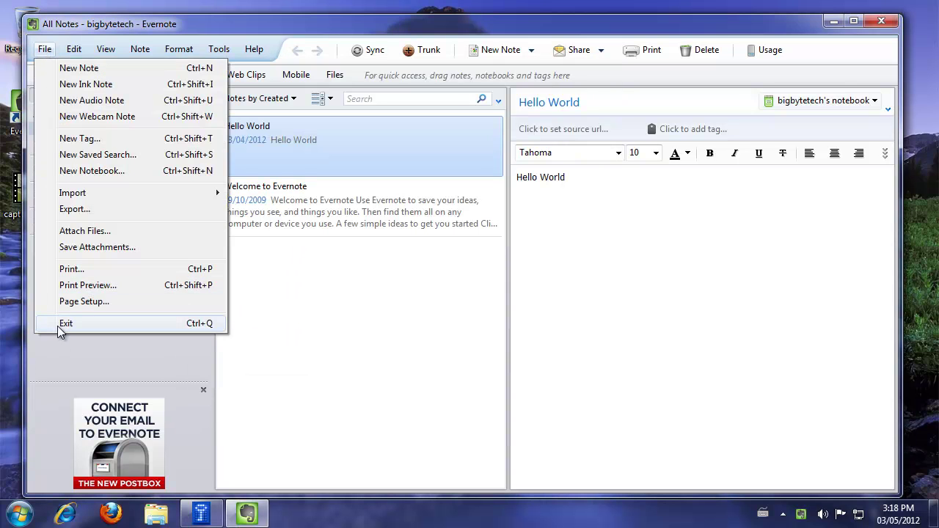
pyautogui.click(59, 326)
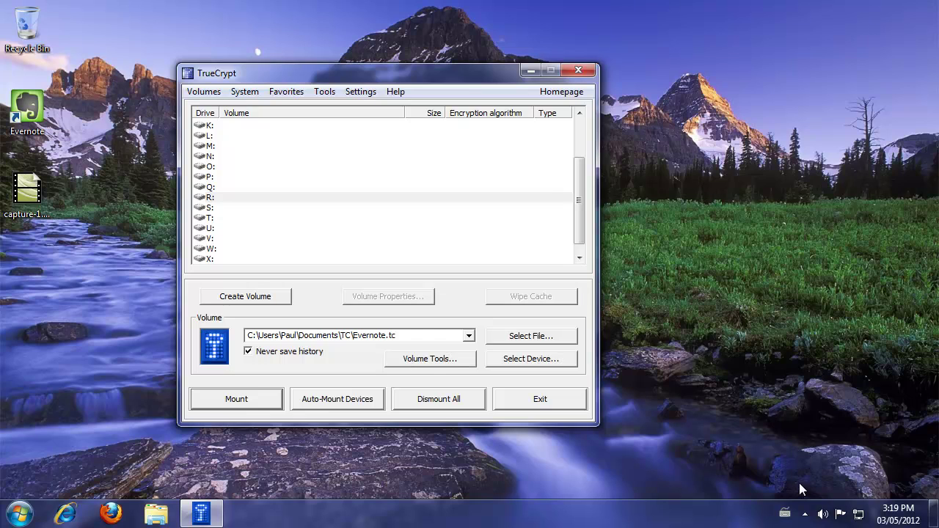
# - Raise EvernoteTC's Idle Timeout from 1 to 5 minutes and save the settings
pyautogui.click(806, 513)
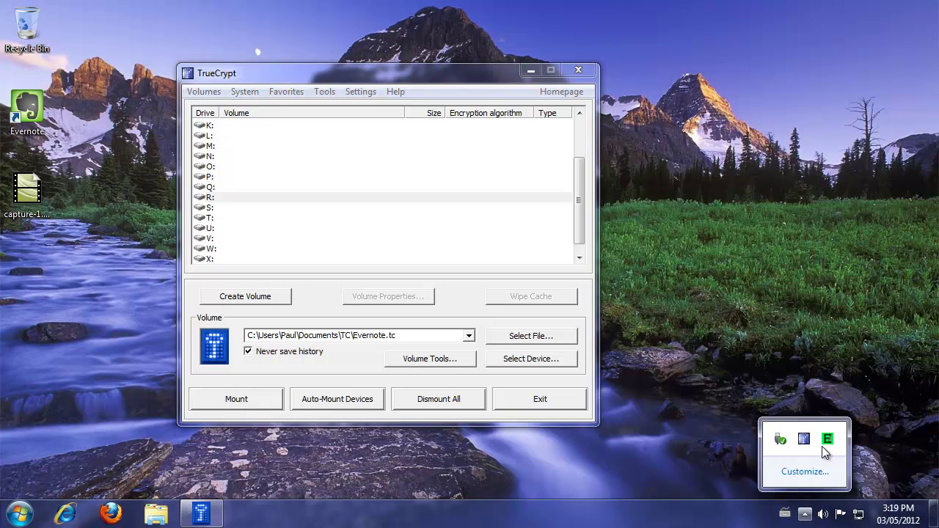
pyautogui.rightClick(828, 441)
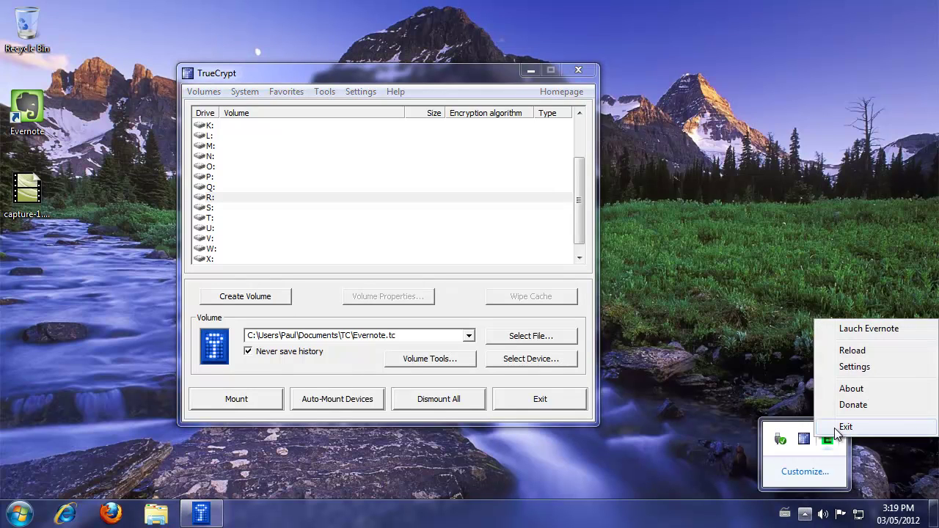
pyautogui.click(853, 369)
pyautogui.click(402, 359)
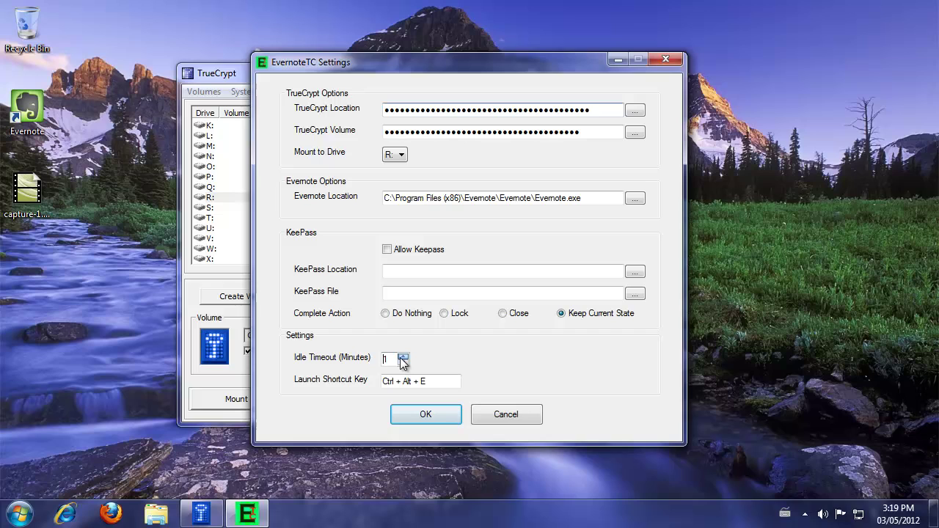
pyautogui.click(403, 358)
pyautogui.click(402, 358)
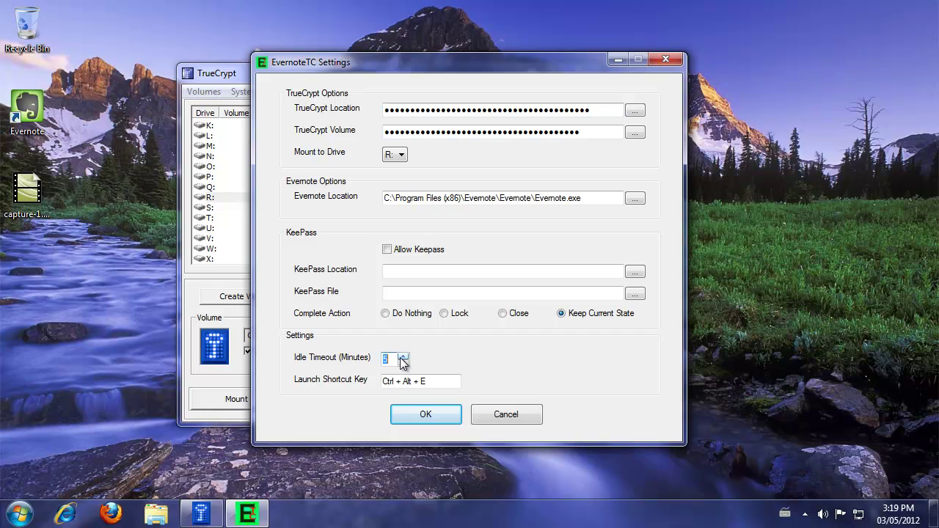
pyautogui.click(415, 417)
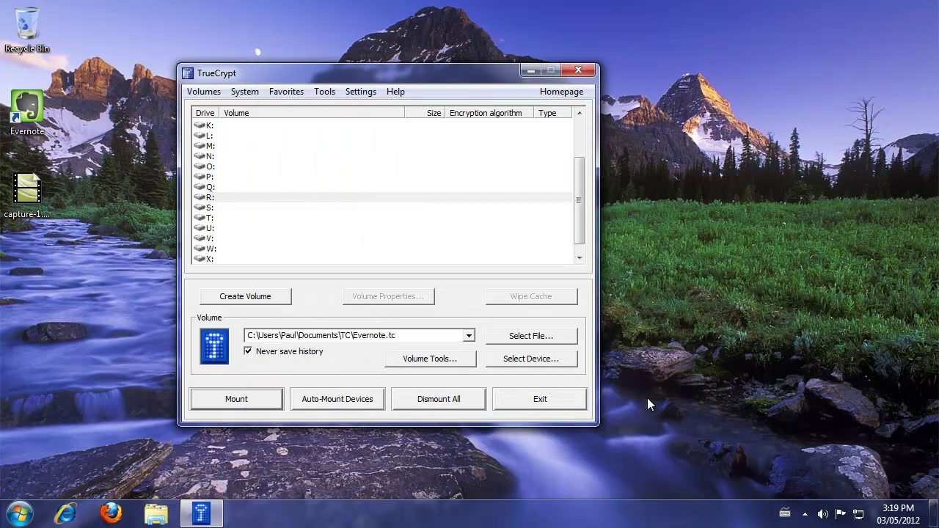
pyautogui.click(805, 514)
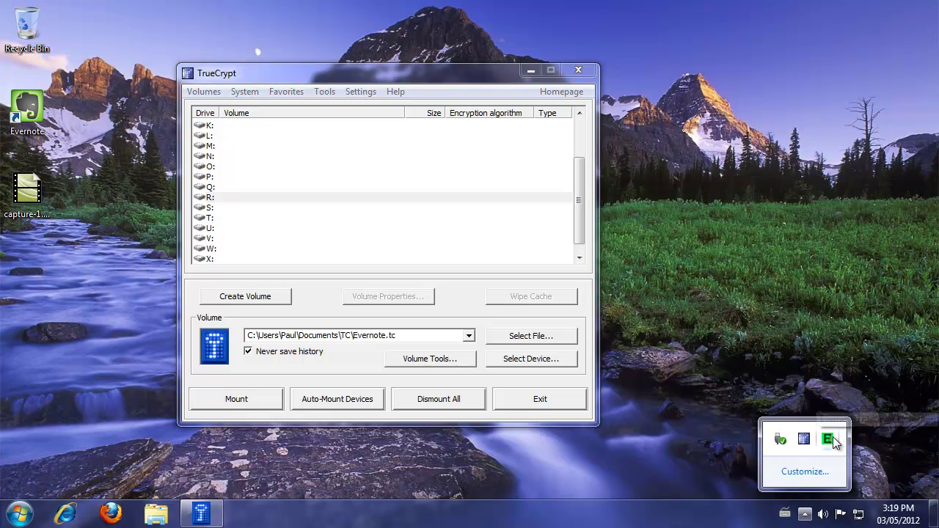
# - Relaunch Evernote with Ctrl+Alt+E and enter the volume password
pyautogui.rightClick(830, 439)
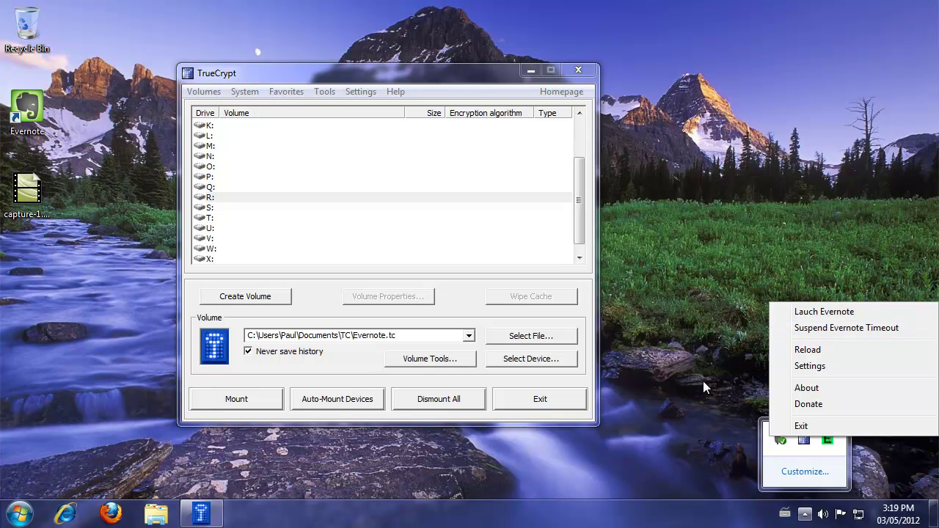
pyautogui.hotkey('ctrl', 'alt', 'e')
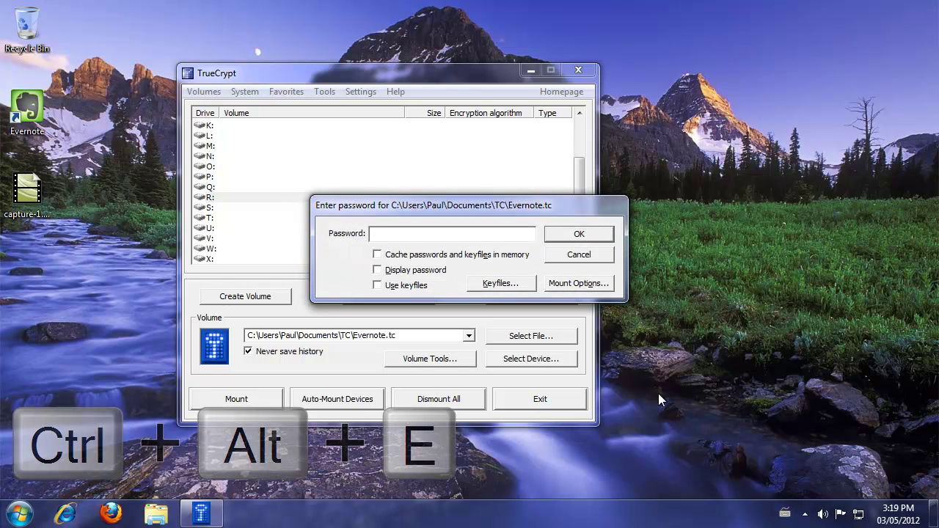
pyautogui.write('********')
pyautogui.press('Return')
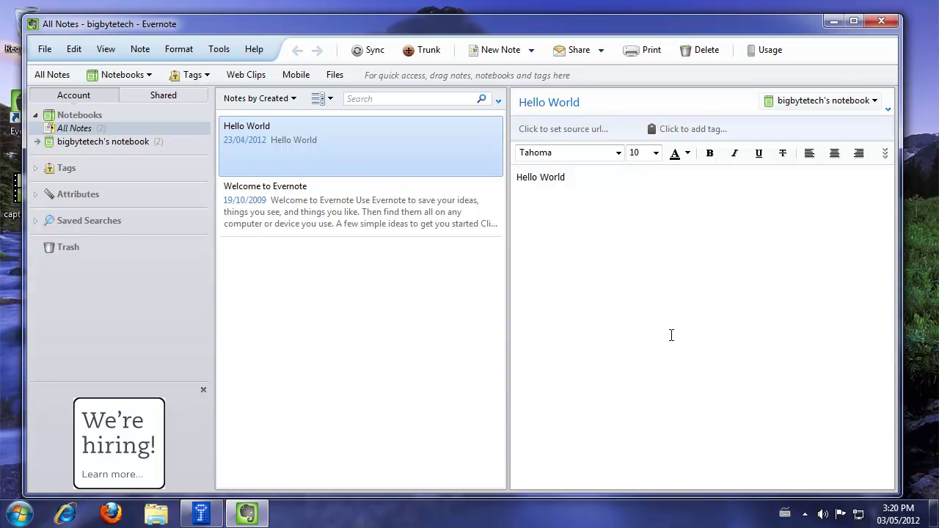
# - Choose Suspend Evernote Timeout in the tray menu, confirm it took effect, then exit Evernote
pyautogui.click(805, 514)
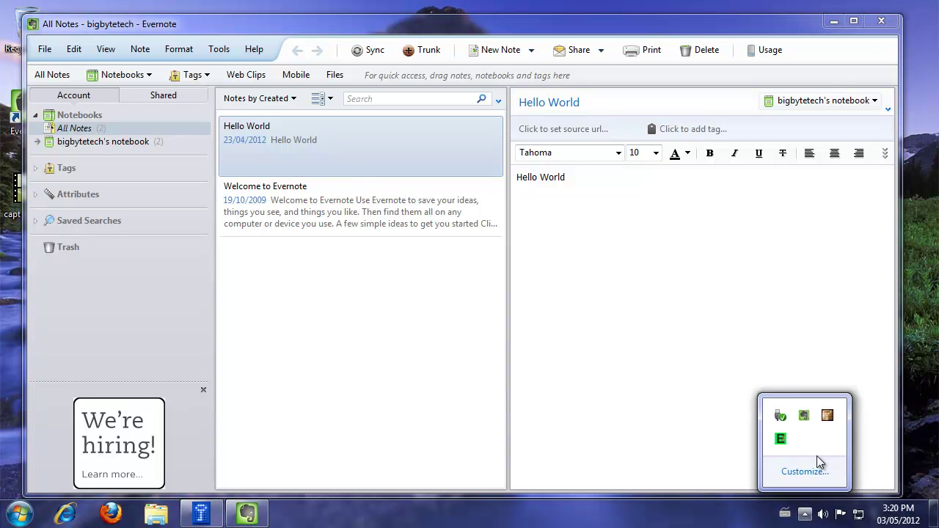
pyautogui.rightClick(781, 440)
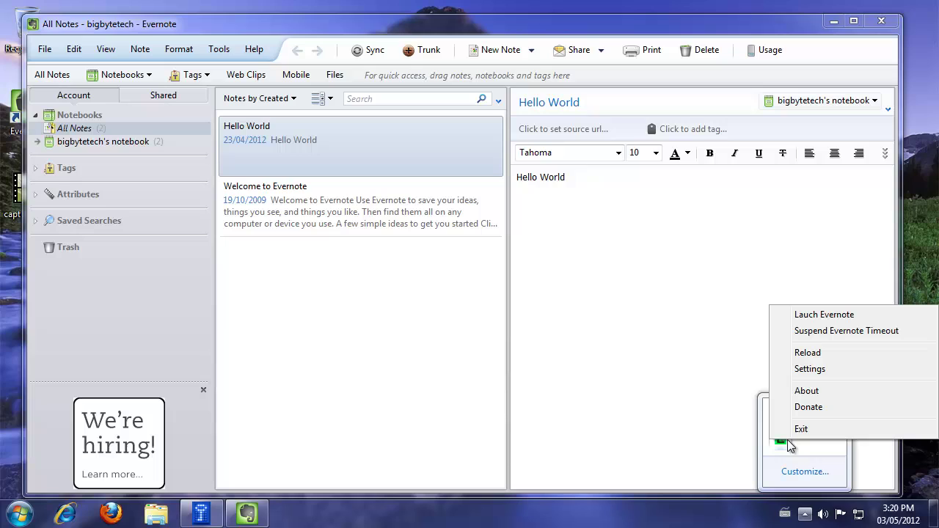
pyautogui.click(838, 334)
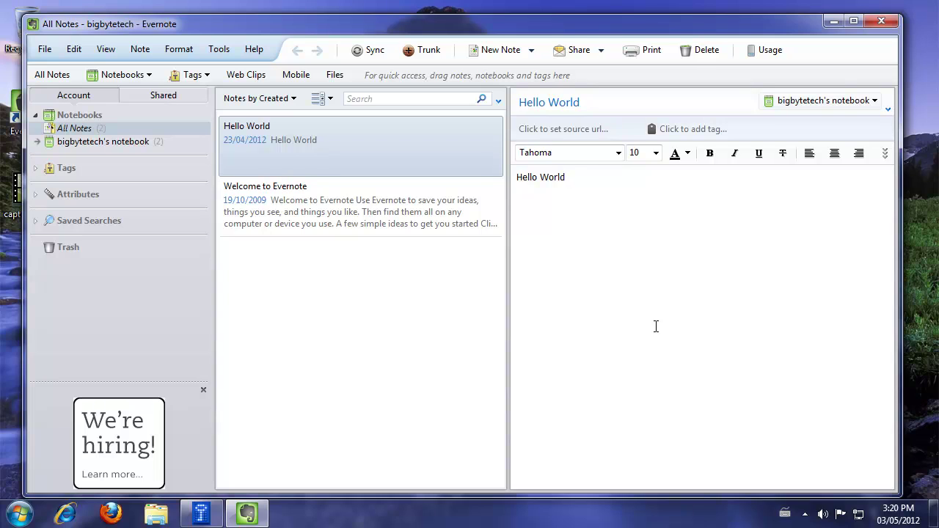
pyautogui.click(806, 514)
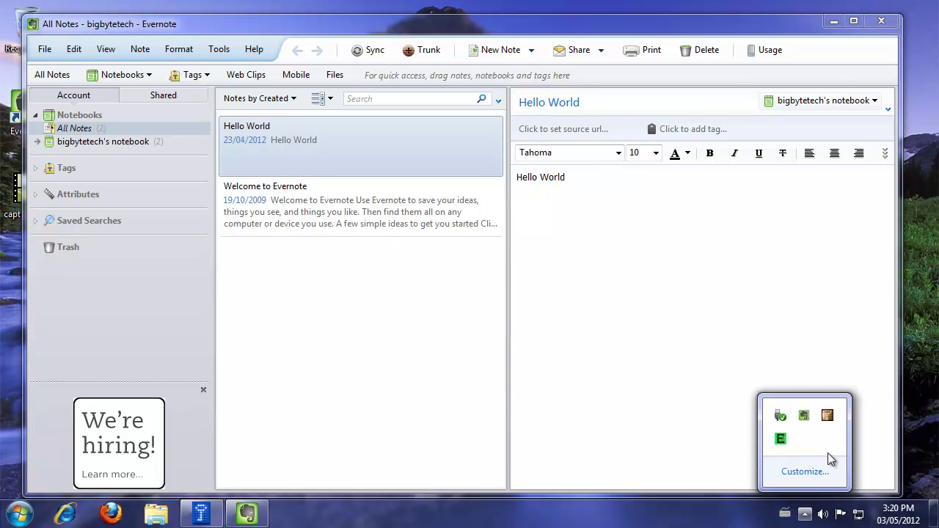
pyautogui.rightClick(780, 441)
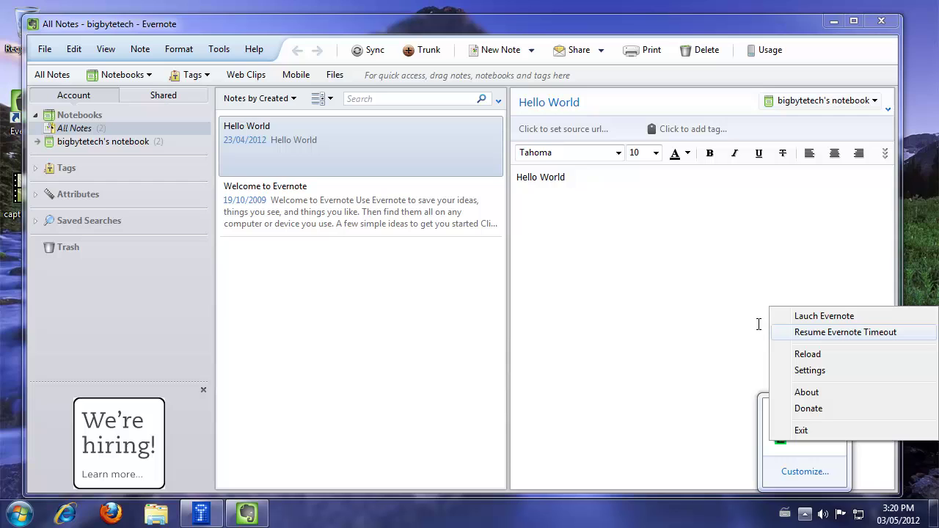
pyautogui.click(646, 297)
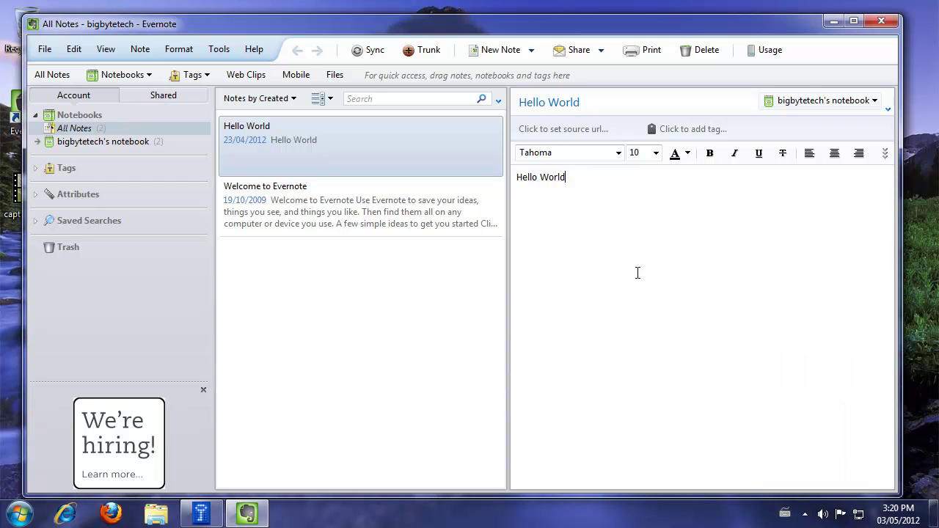
pyautogui.click(45, 49)
pyautogui.click(87, 324)
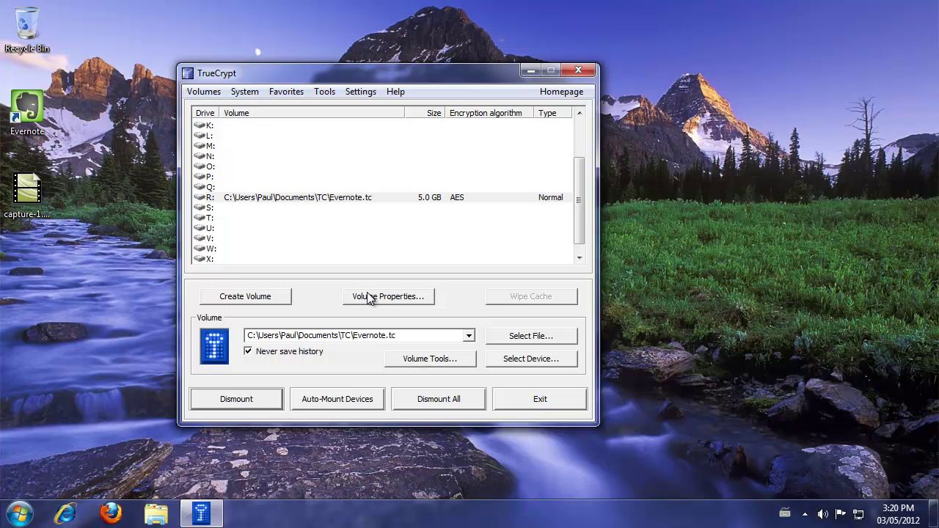
# - Dismount the volume, then reopen Evernote via Ctrl+Alt+E with the volume password
pyautogui.hotkey('alt', 'd')
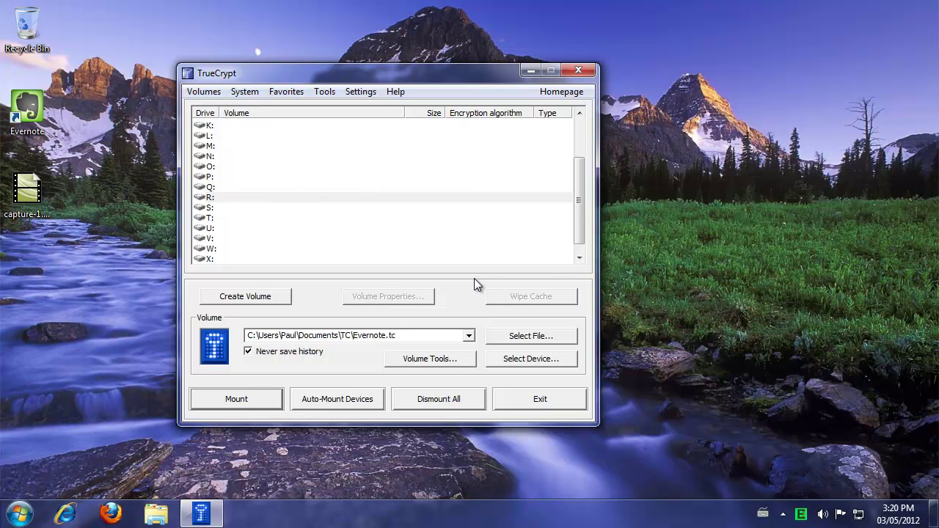
pyautogui.hotkey('ctrl', 'alt', 'e')
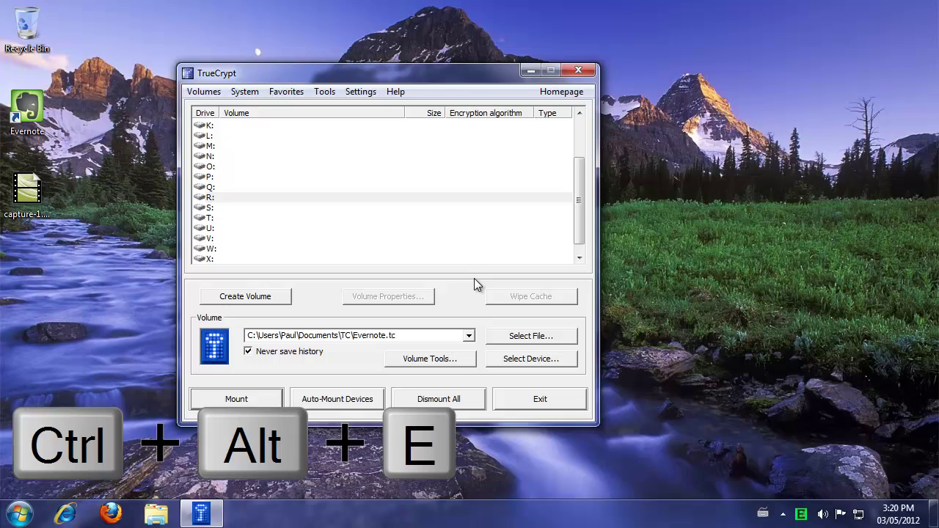
pyautogui.write('**********')
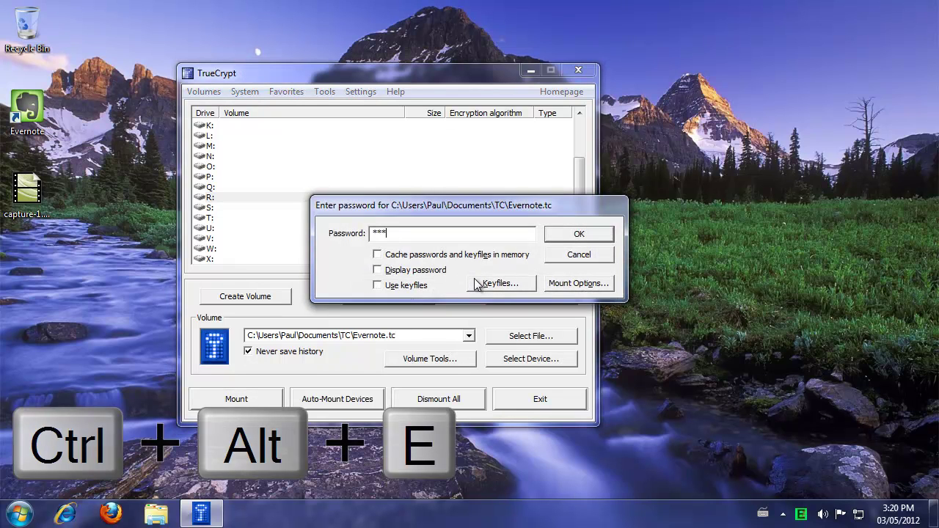
pyautogui.press('Return')
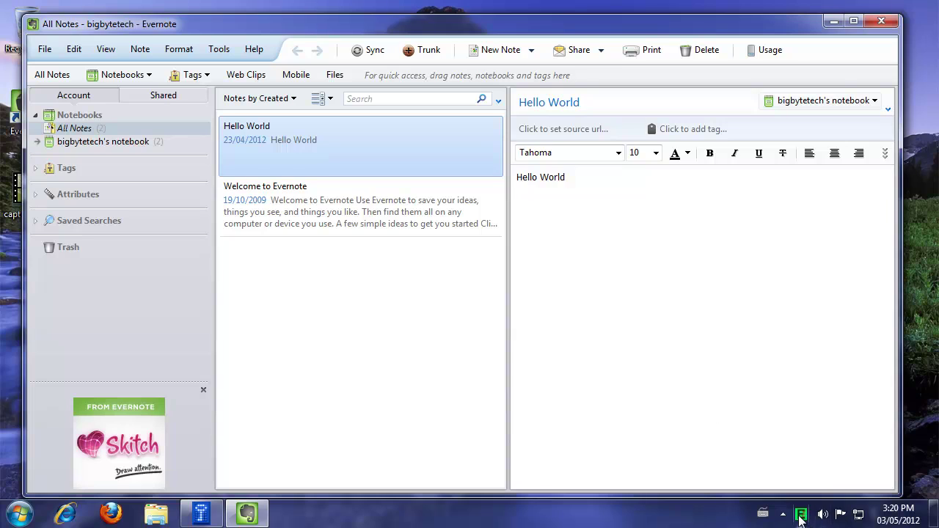
pyautogui.rightClick(802, 514)
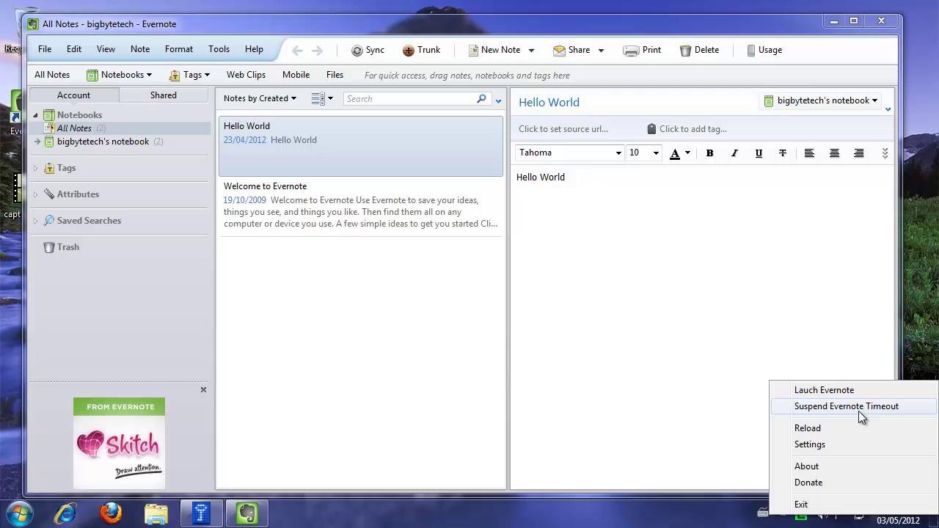
pyautogui.click(691, 399)
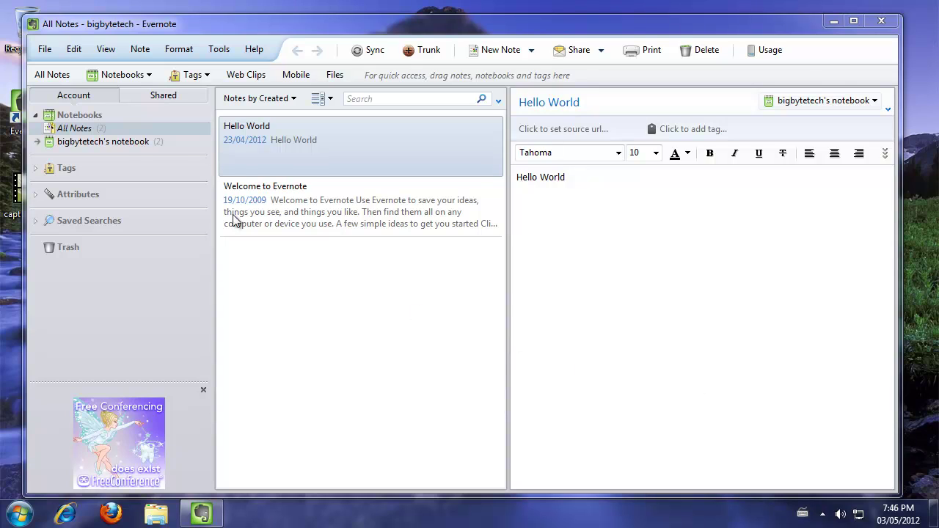
# - Exit Evernote, then press Ctrl+Alt+N and enter the volume password for a new note
pyautogui.click(44, 49)
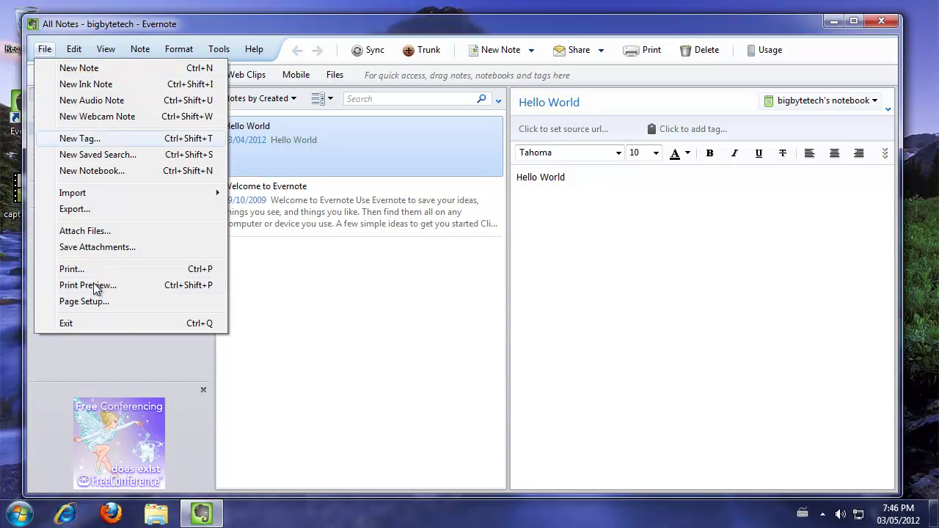
pyautogui.click(80, 324)
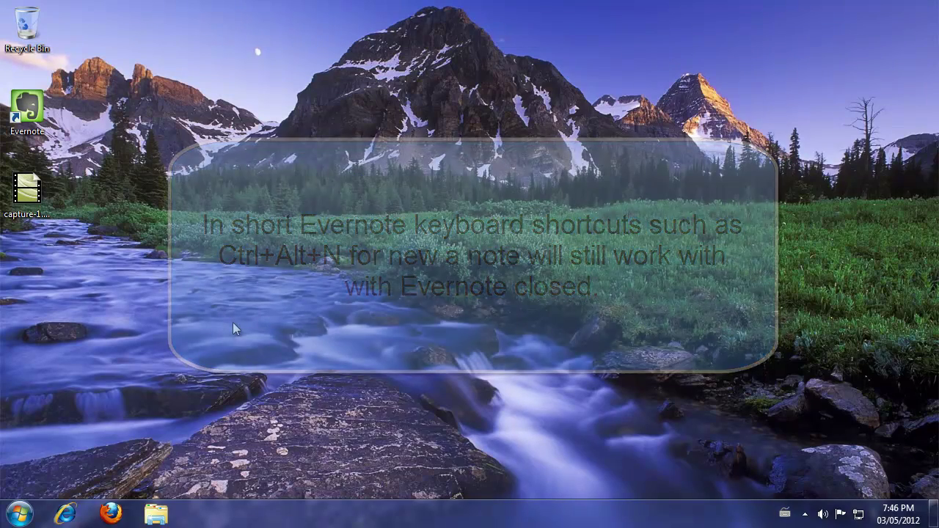
pyautogui.hotkey('ctrl', 'alt', 'n')
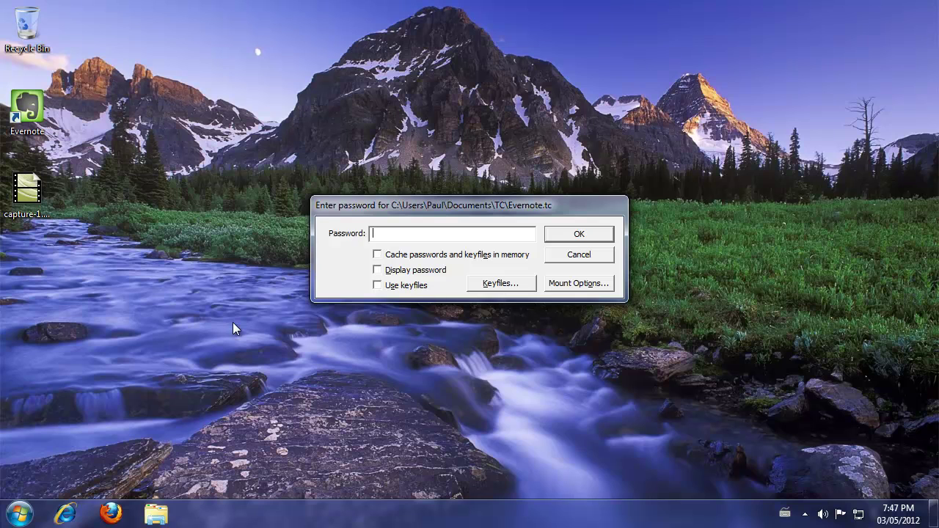
pyautogui.write('*******')
pyautogui.press('Return')
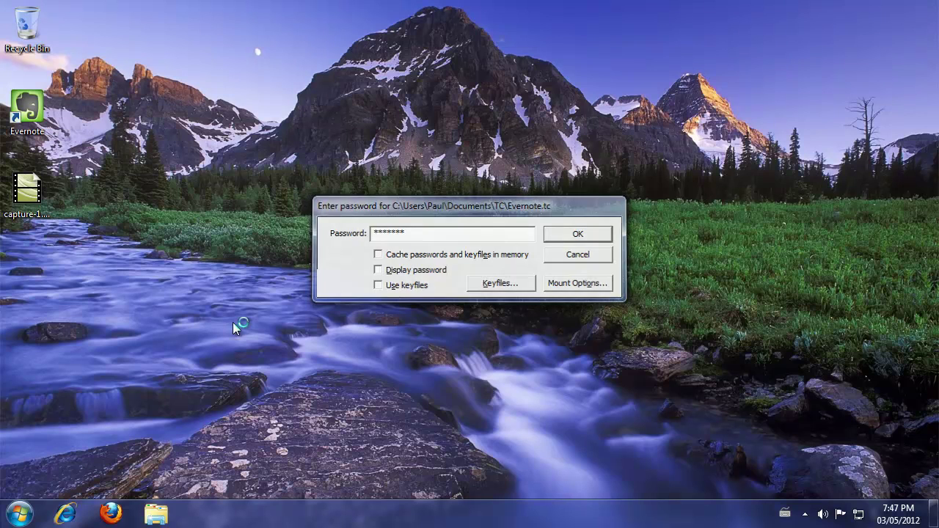